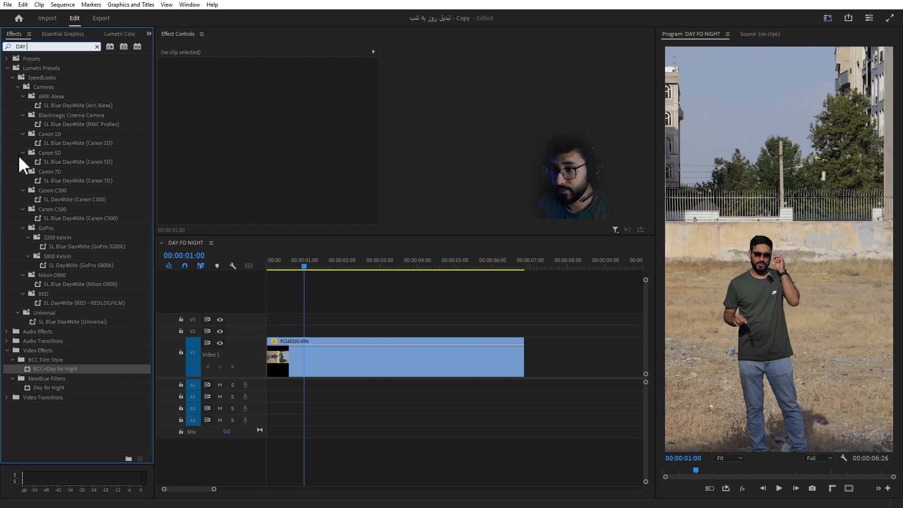
Step: Filter the effects list by "DAY FOR", try BCC+Day for Night directly on the P1240335.MP4 clip, and undo it
type("OR")
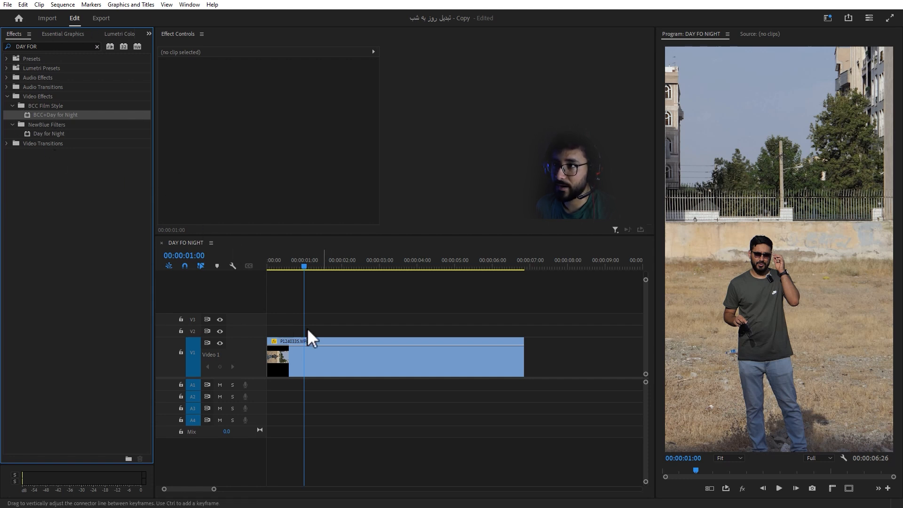
left_click_drag(21, 116, 330, 352)
key("ctrl+z")
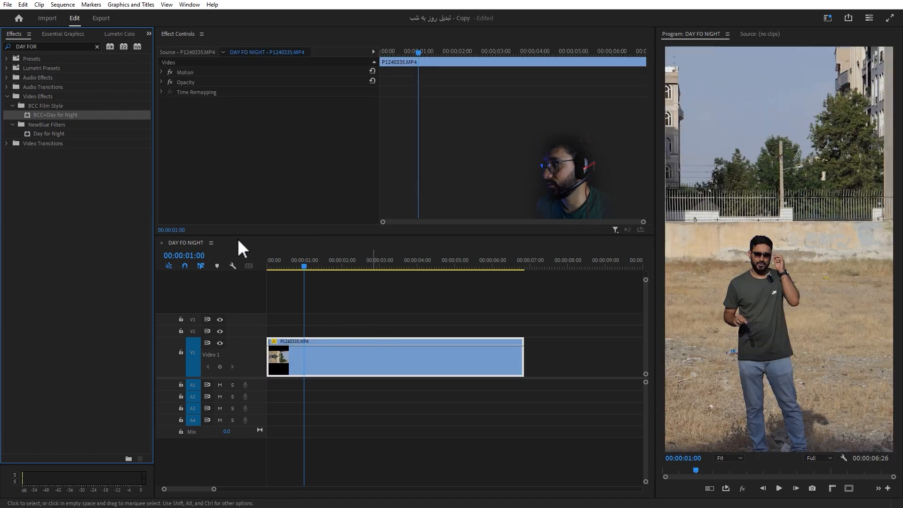
Step: Create a new adjustment layer among the project items
scroll(62, 39, "down", 3)
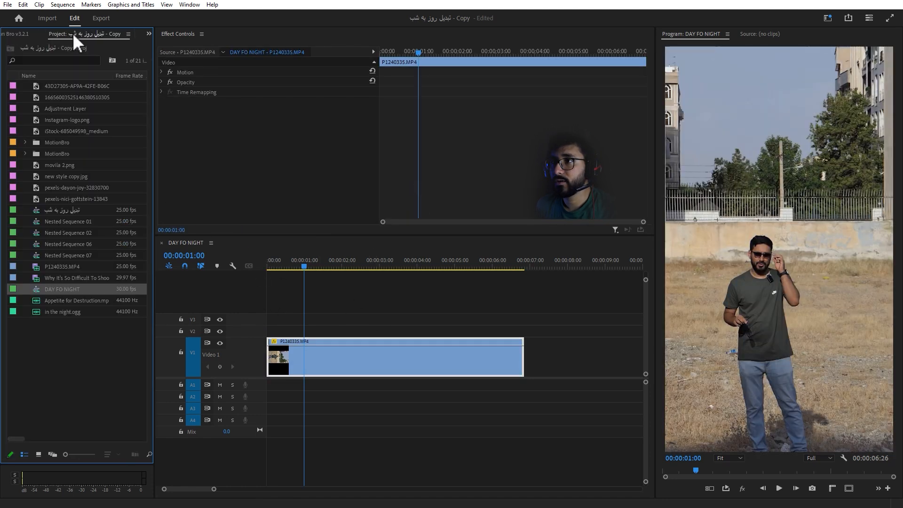
left_click(61, 337)
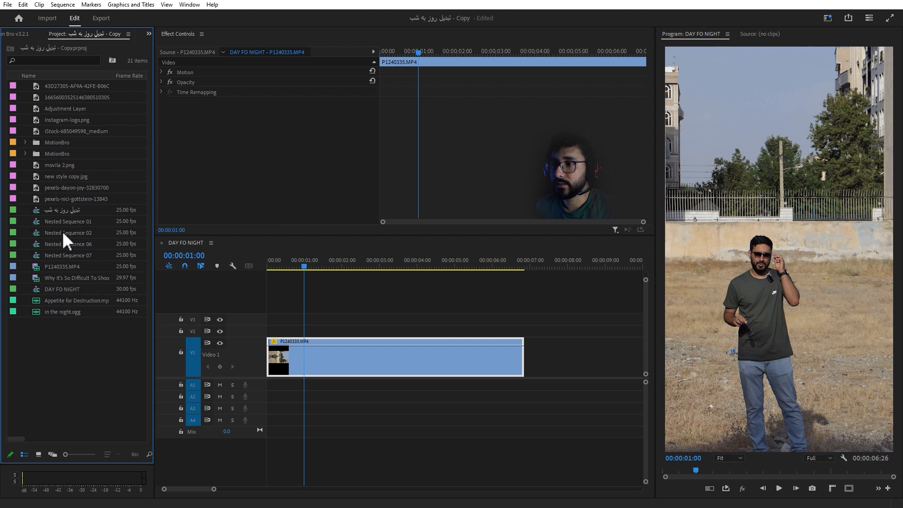
right_click(41, 379)
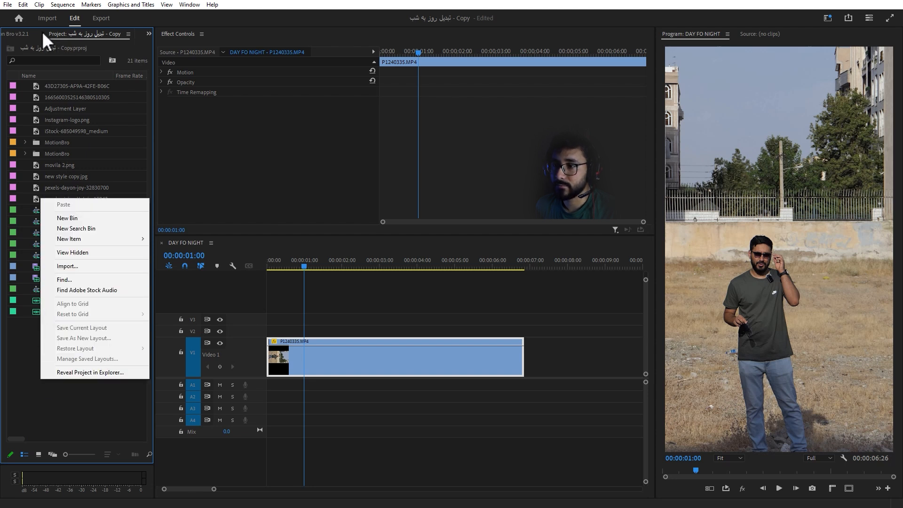
mouse_move(141, 239)
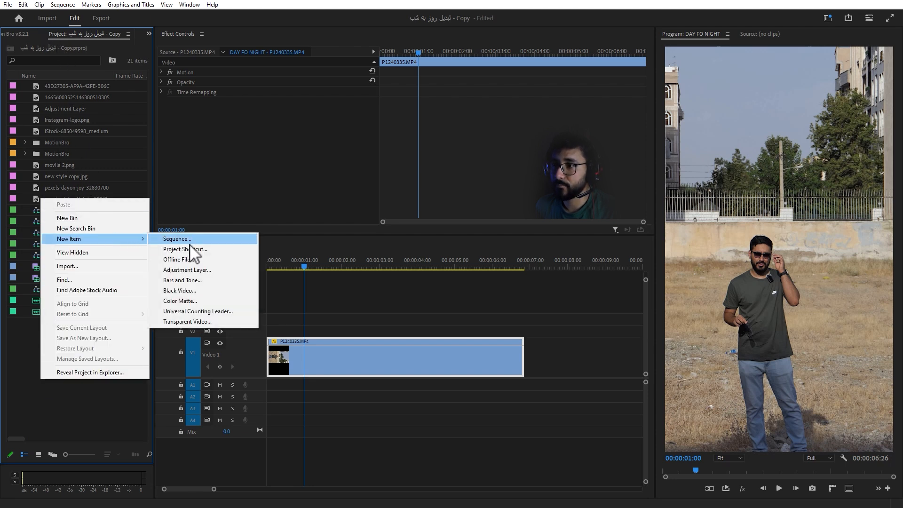
left_click(179, 270)
key("Return")
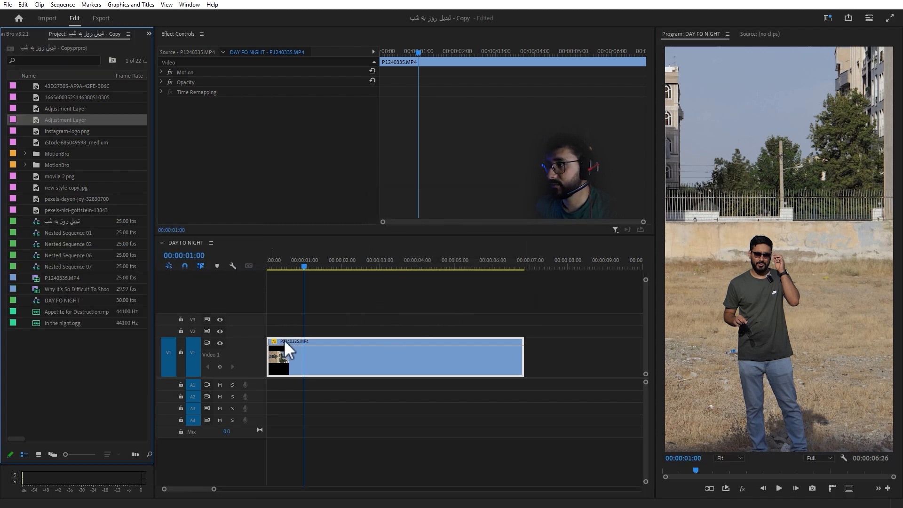
Step: Place the new adjustment layer on V2 at the sequence start and extend it to the end of the clip below
left_click_drag(83, 117, 272, 333)
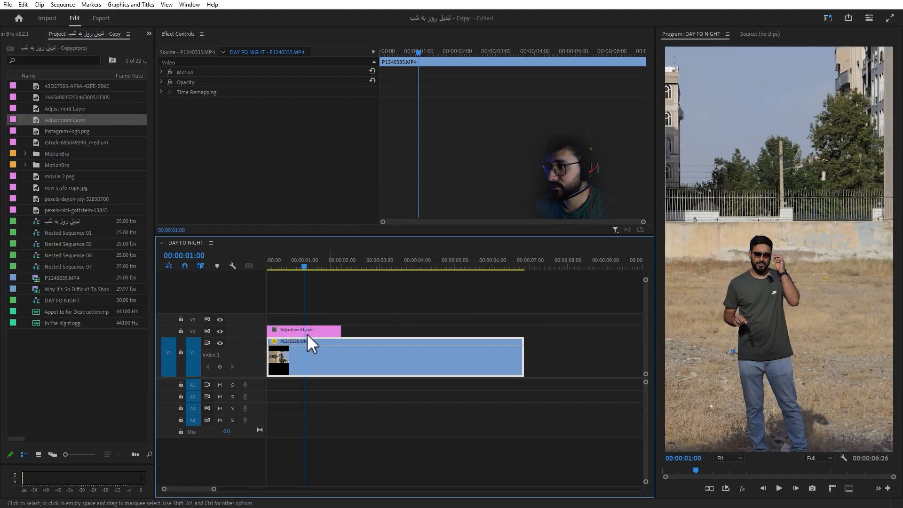
left_click_drag(343, 331, 522, 335)
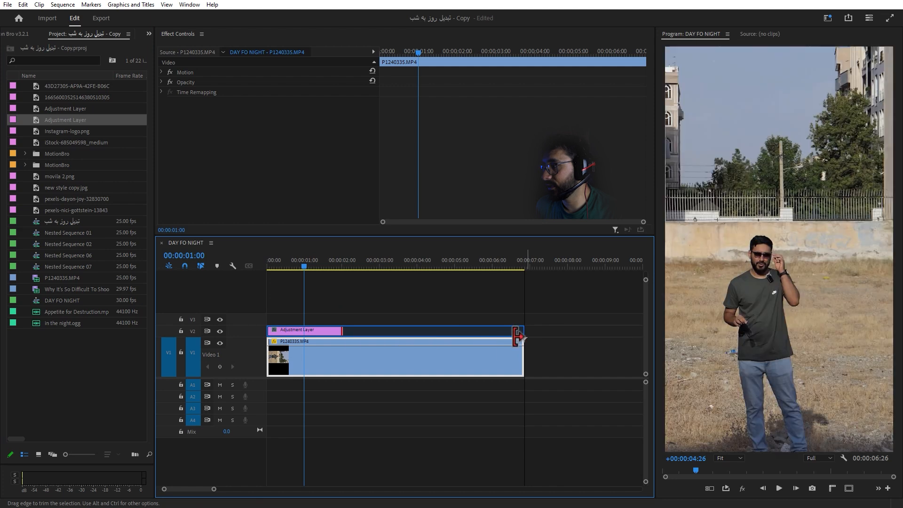
Step: Apply the BCC+Day for Night effect to the adjustment layer on V2
left_click(378, 331)
scroll(51, 32, "up", 4)
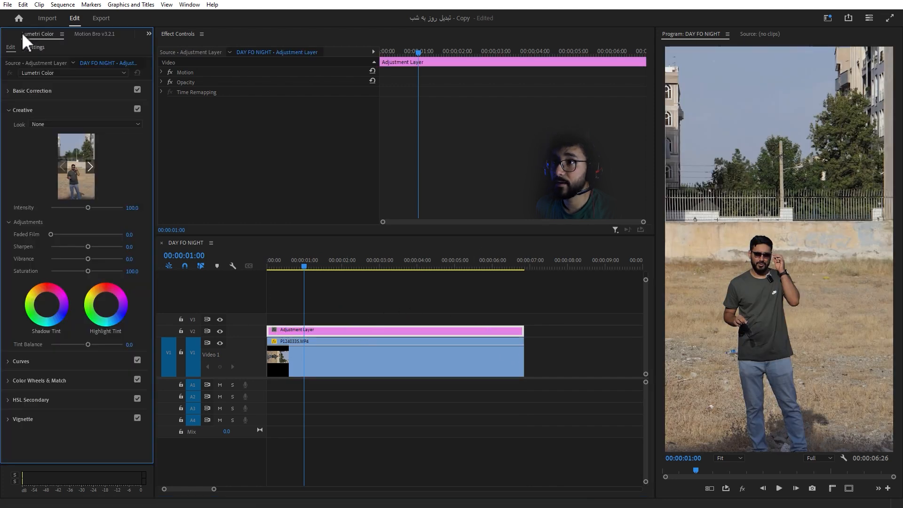
left_click_drag(40, 114, 318, 331)
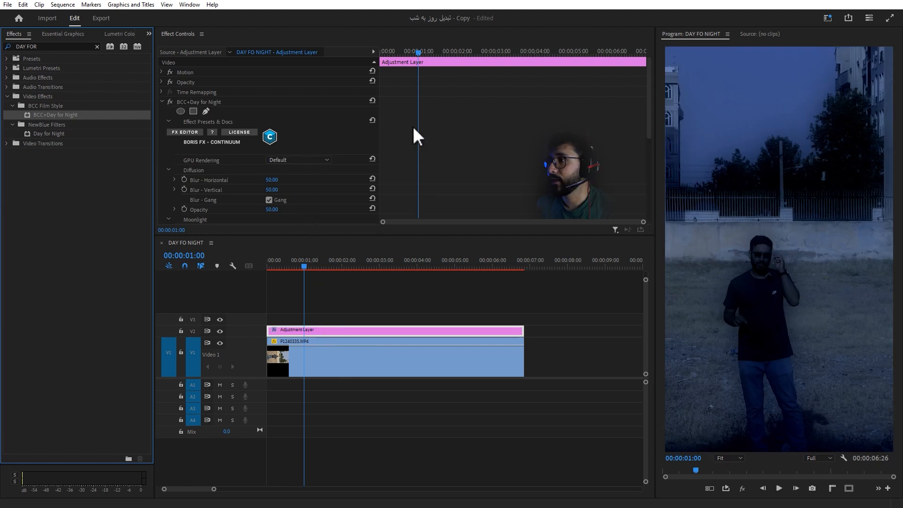
Step: Examine the Diffusion, Moonlight and Color Correct settings of the BCC+Day for Night effect
scroll(471, 136, "down", 3)
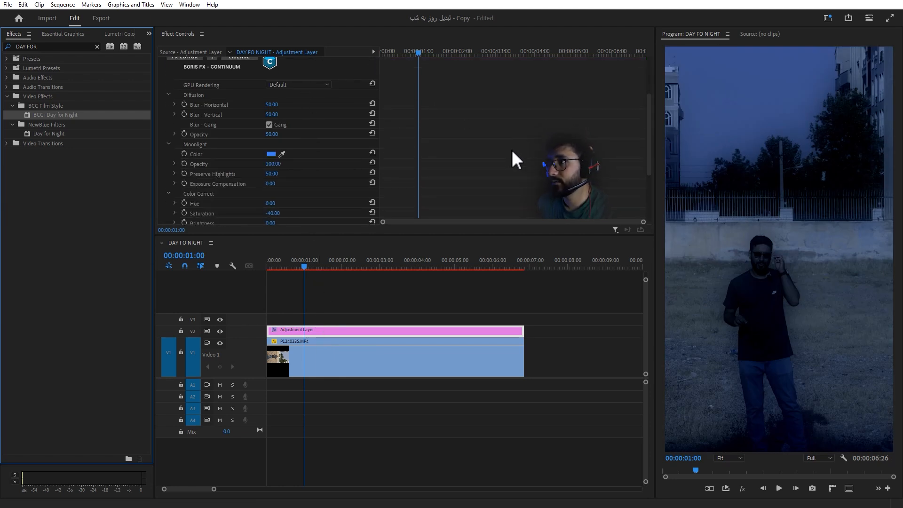
scroll(541, 163, "up", 3)
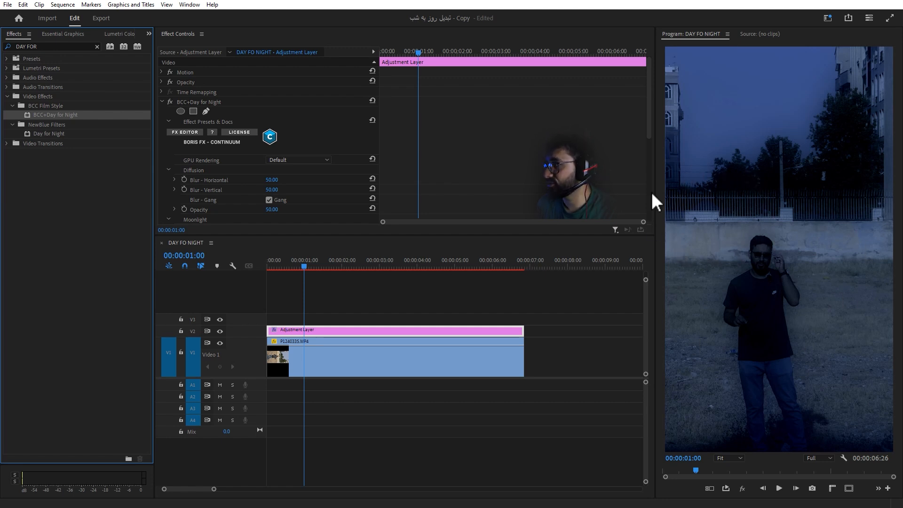
scroll(434, 146, "down", 3)
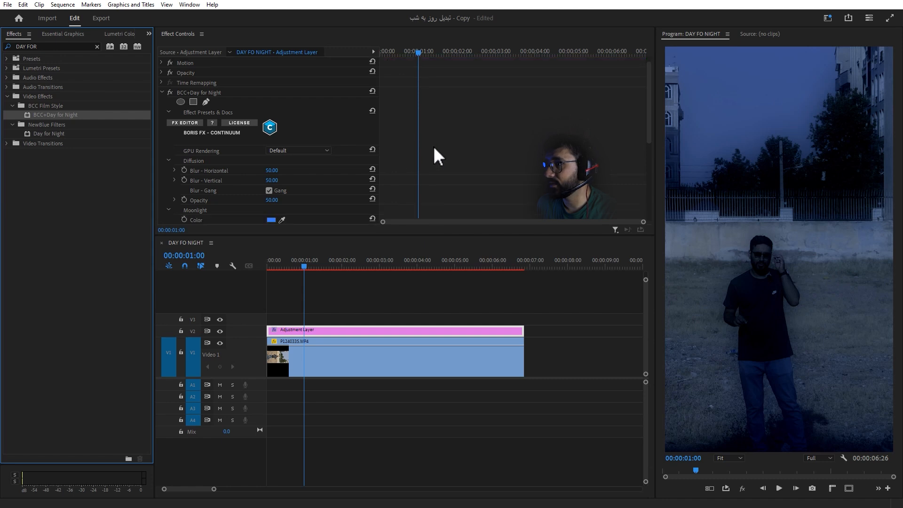
scroll(196, 162, "up", 2)
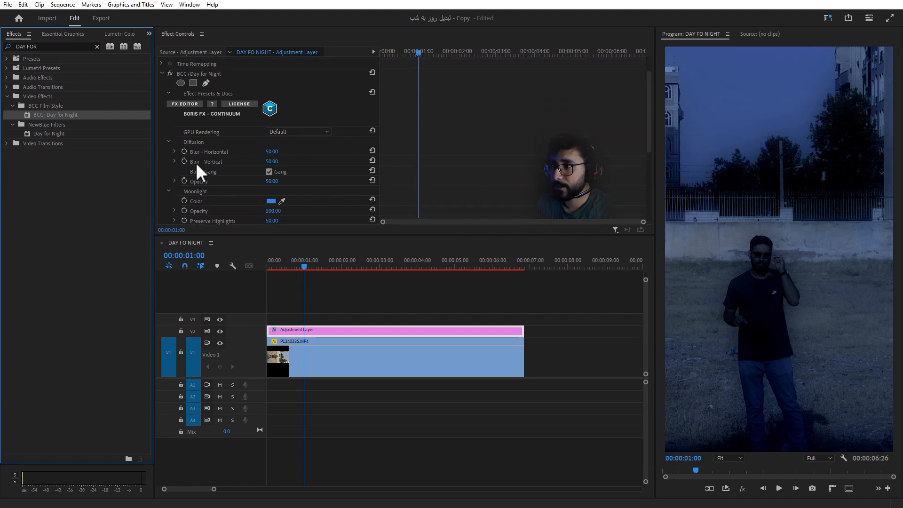
left_click(195, 190)
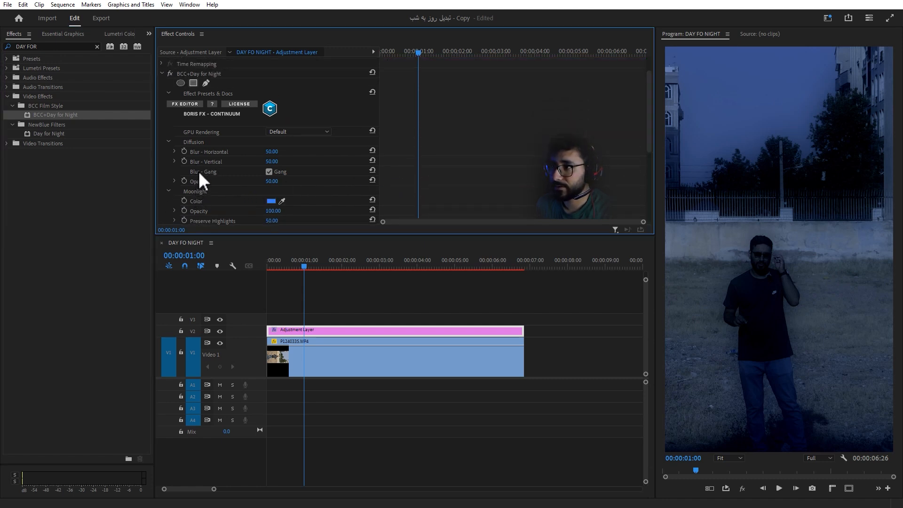
scroll(204, 141, "down", 3)
scroll(210, 104, "down", 1)
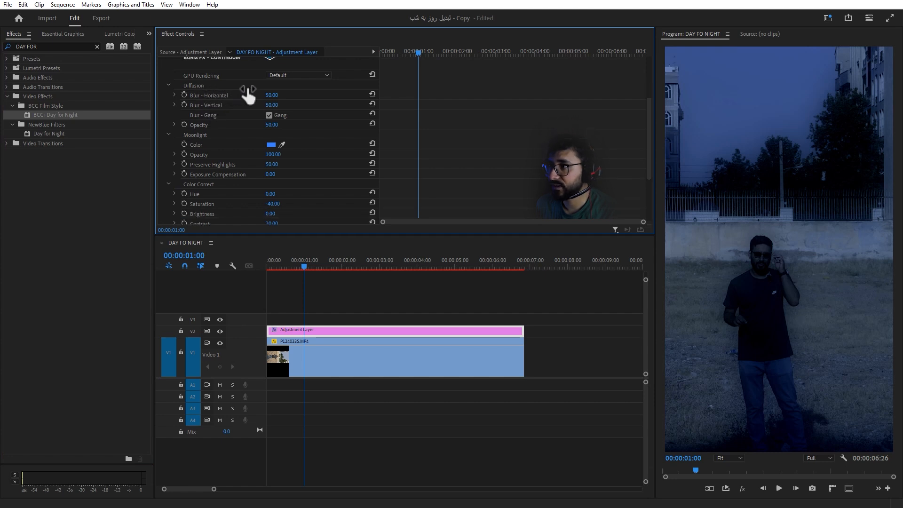
Step: Try lowering the effect's ganged horizontal and vertical blur to 0 and undo the change
left_click_drag(272, 95, 265, 96)
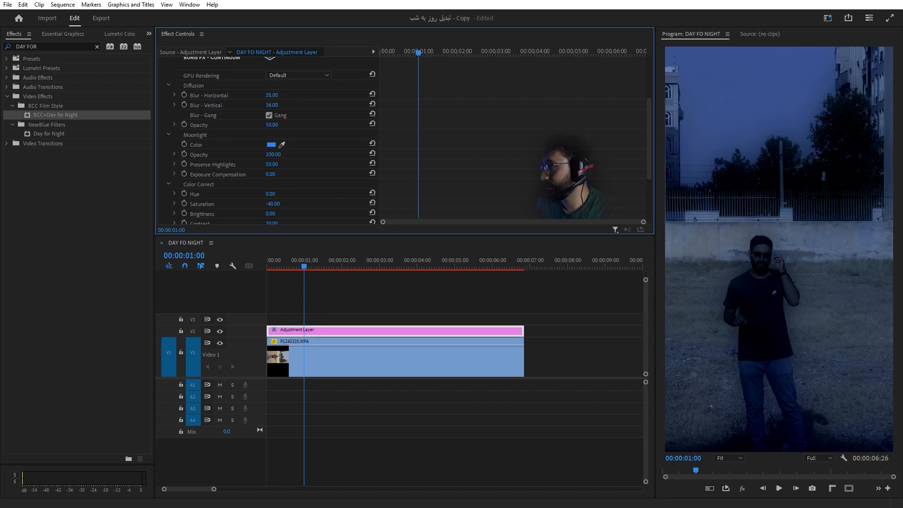
left_click_drag(265, 95, 249, 96)
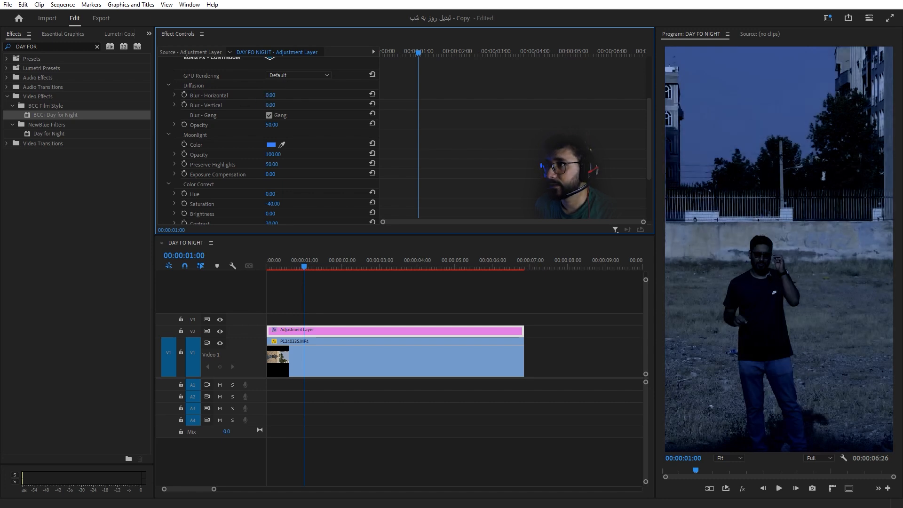
key("ctrl+z")
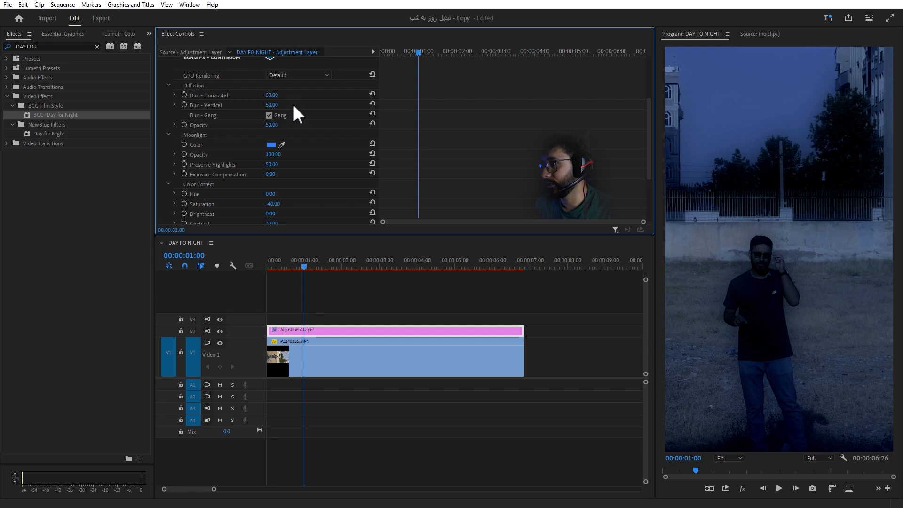
Step: Enlarge track V2 in the timeline and turn off its output to hide the Day for Night look
scroll(304, 107, "down", 2)
scroll(312, 122, "up", 5)
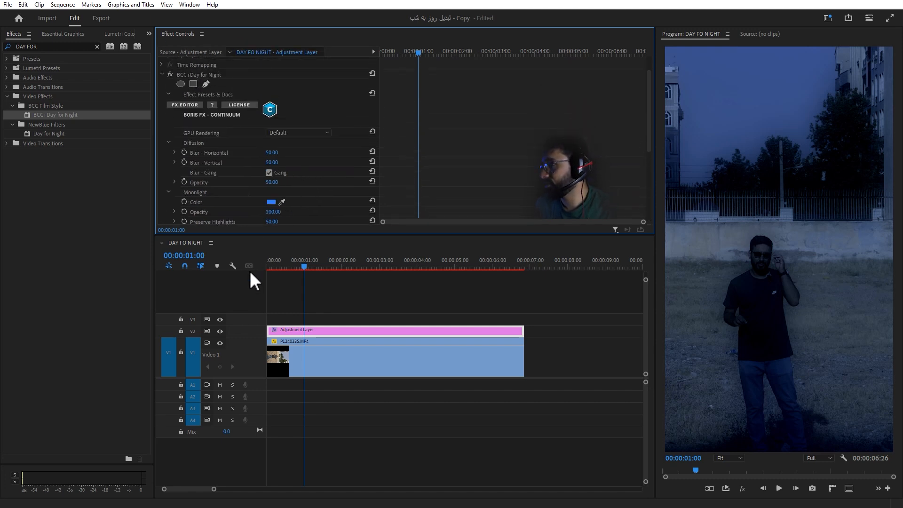
scroll(264, 331, "up", 1)
left_click(300, 304)
left_click(284, 320)
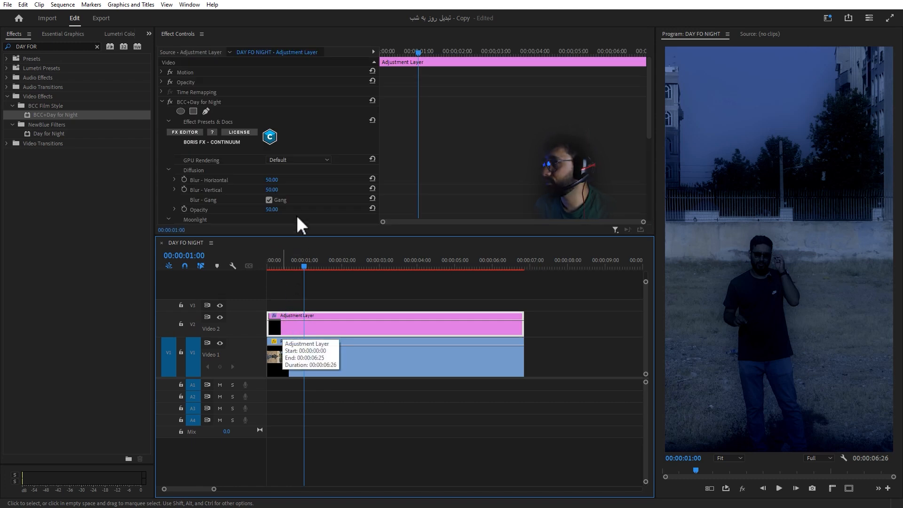
left_click(304, 161)
left_click(327, 137)
scroll(437, 162, "down", 5)
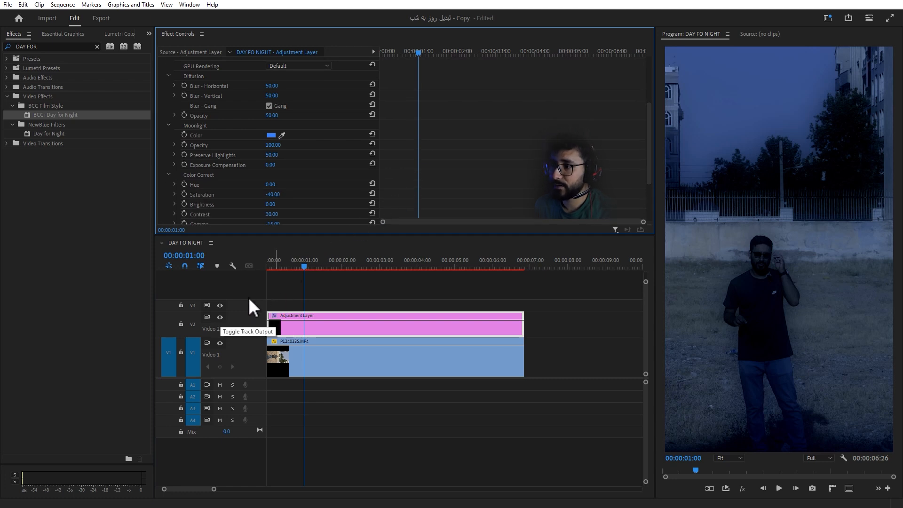
left_click(220, 318)
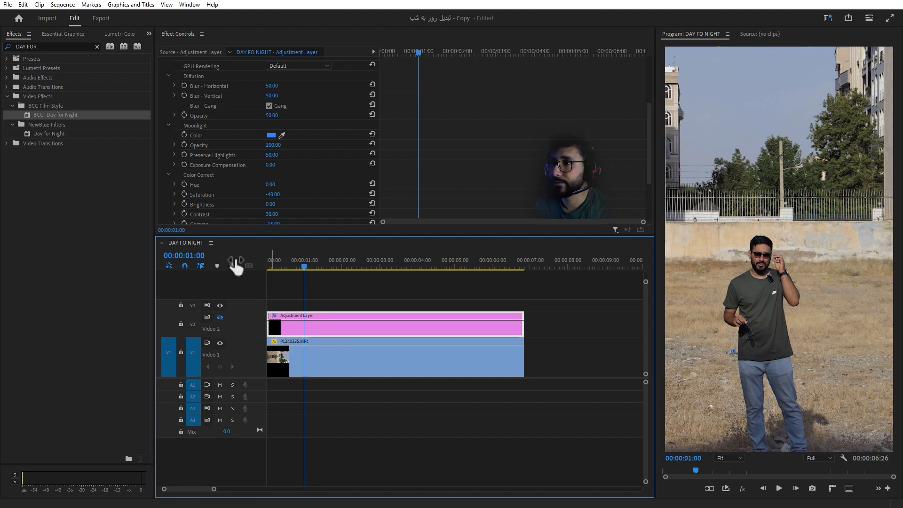
Step: Duplicate the adjustment layer onto V3 and remove the BCC+Day for Night effect from the copy
left_click_drag(341, 329, 328, 305)
left_click(307, 302)
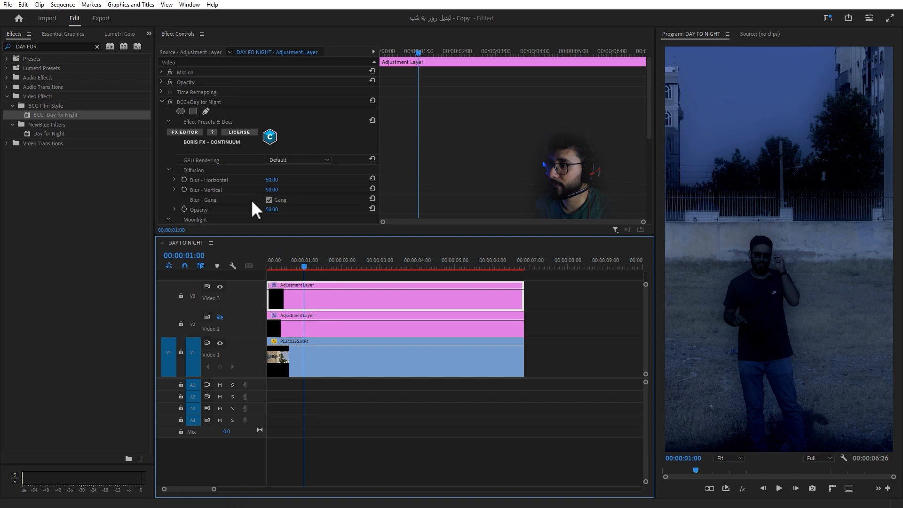
left_click(204, 104)
key("Delete")
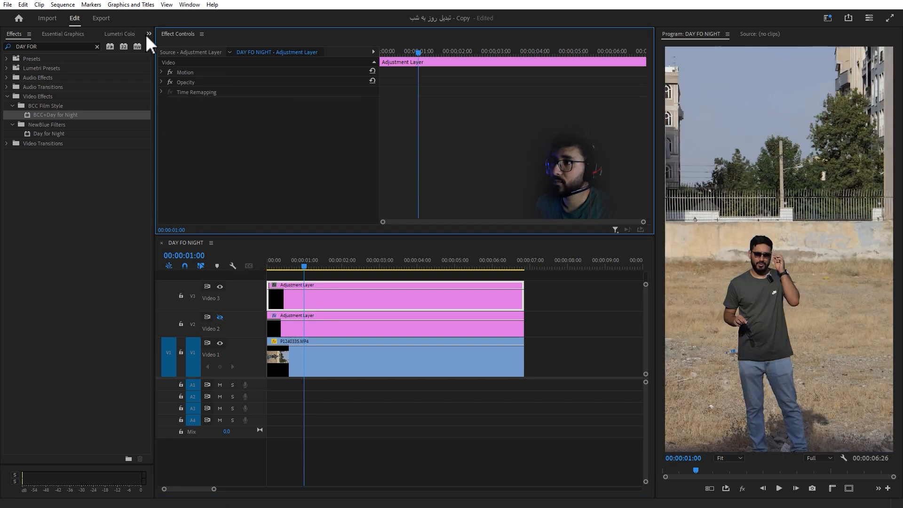
Step: Set the Lumetri Basic Correction Exposure to -2.0 on the V3 adjustment layer
left_click(120, 37)
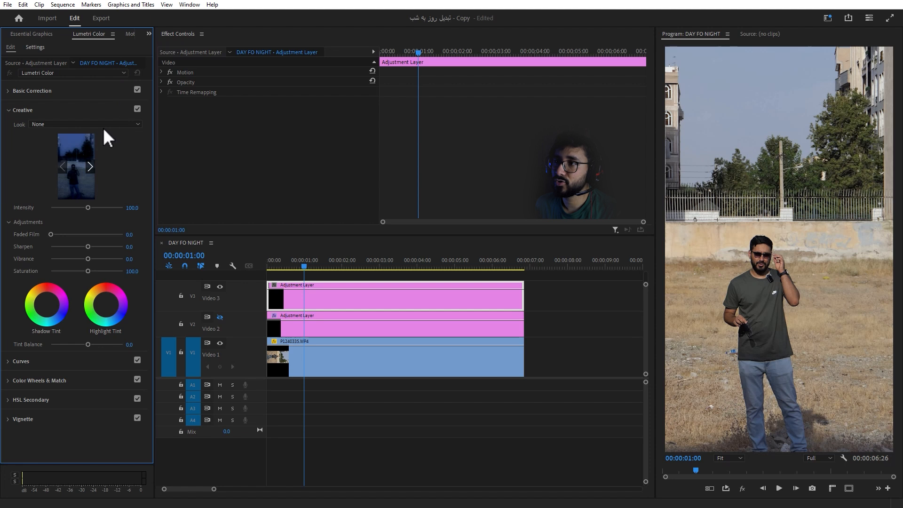
left_click(10, 111)
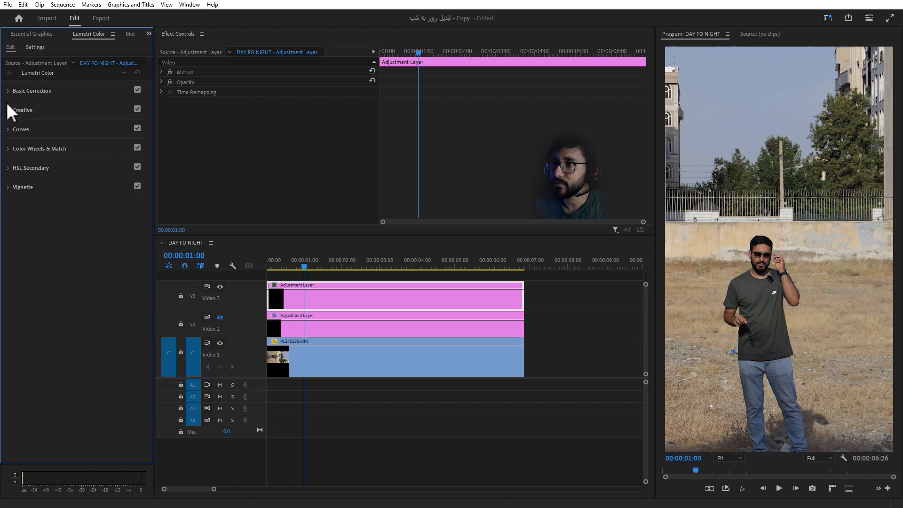
left_click(7, 89)
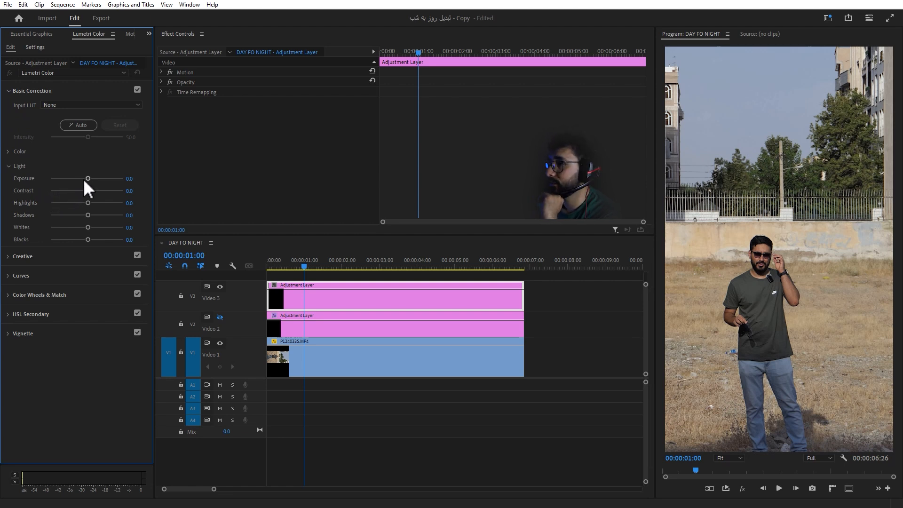
left_click_drag(87, 179, 75, 183)
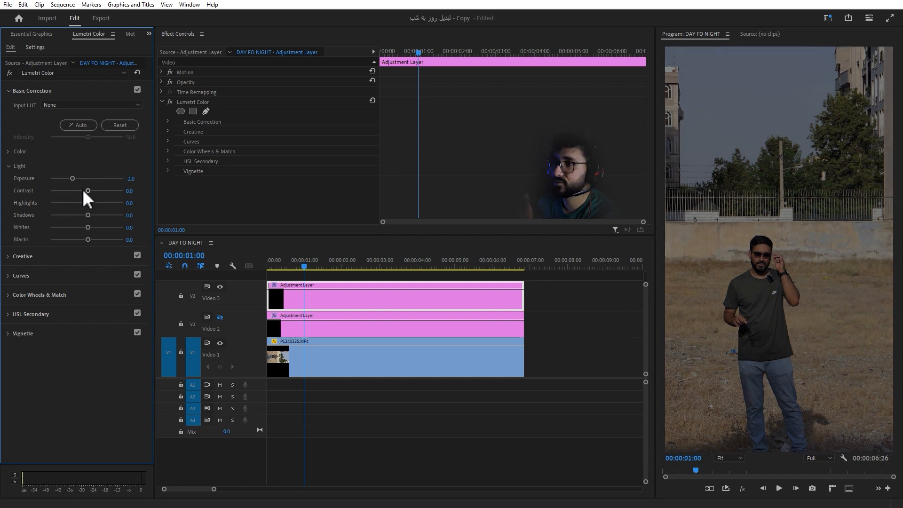
Step: Try a Contrast of 54.5 and reset it, and set Highlights to -100, Shadows to -39 and Whites to -100
mouse_move(87, 191)
left_mouse_down()
mouse_move(51, 191)
mouse_move(106, 191)
left_mouse_up()
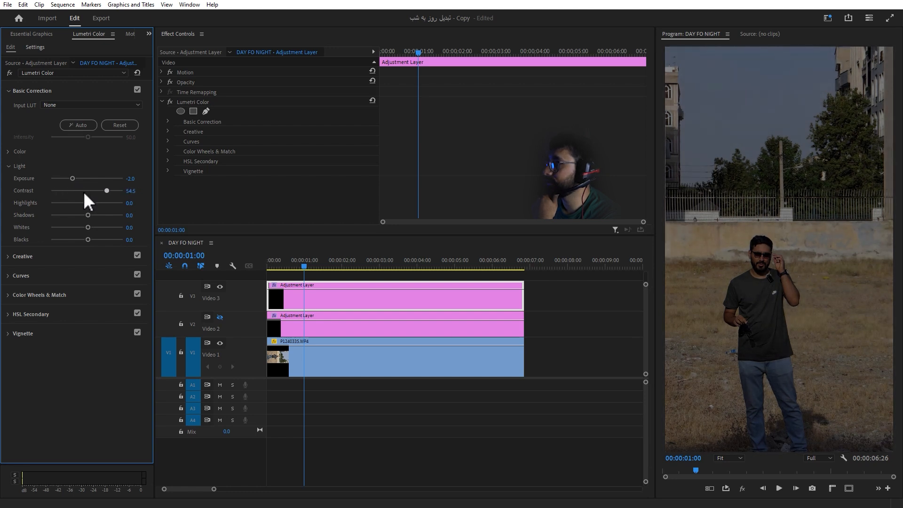
double_click(86, 190)
left_click_drag(89, 201, 37, 230)
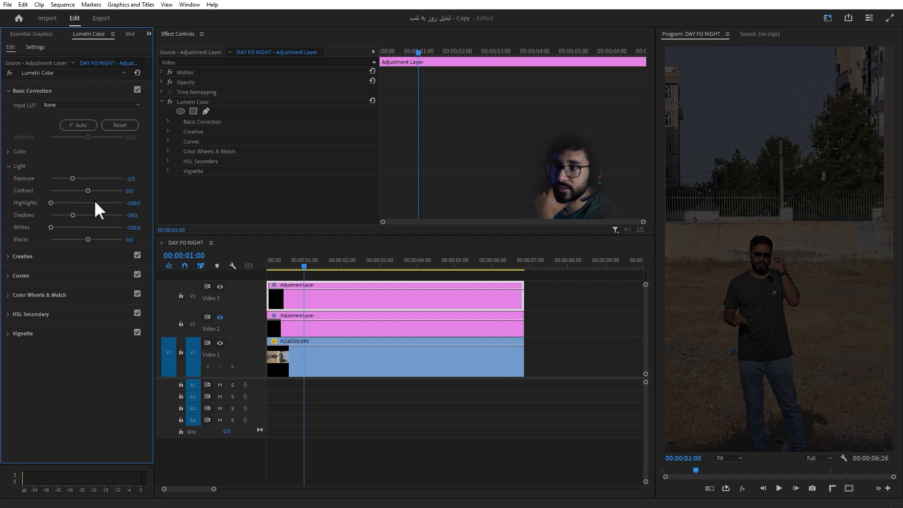
Step: Test Contrast at 100, settle it at -37.7, and collapse the Light settings
left_click_drag(87, 190, 123, 191)
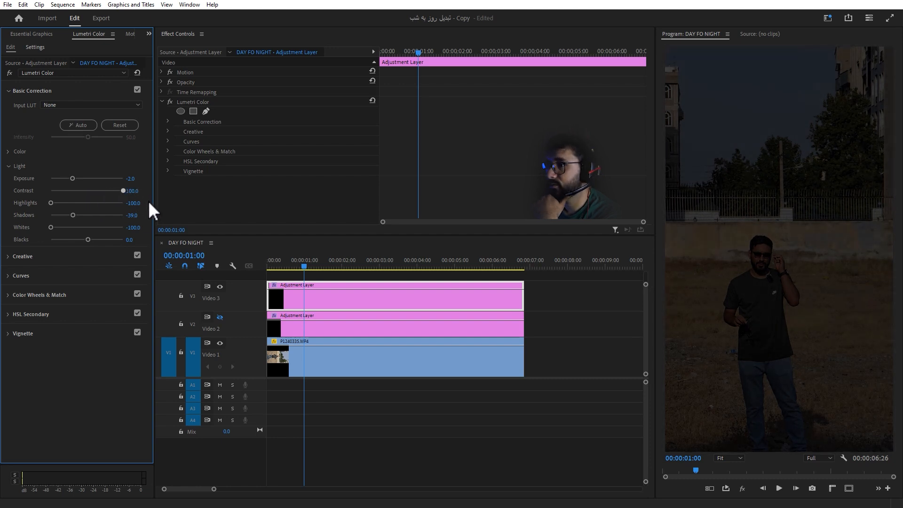
left_click_drag(145, 204, 109, 209)
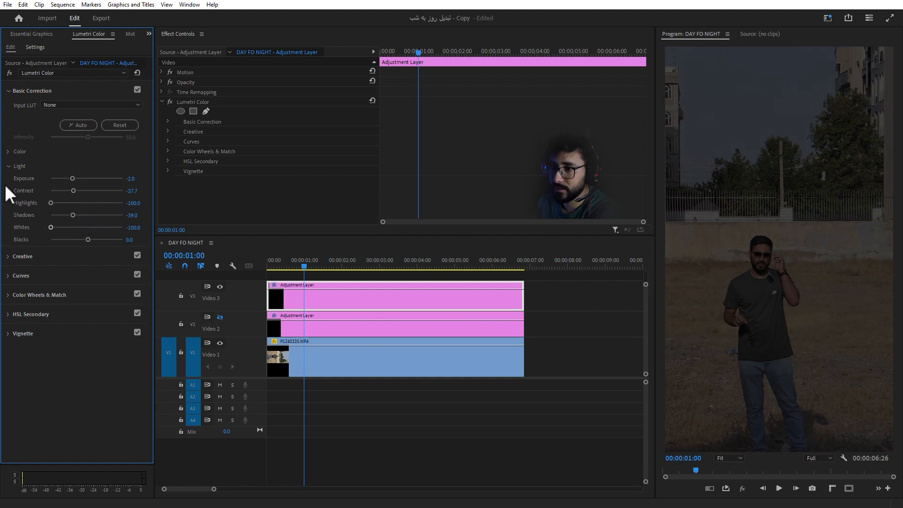
left_click(8, 166)
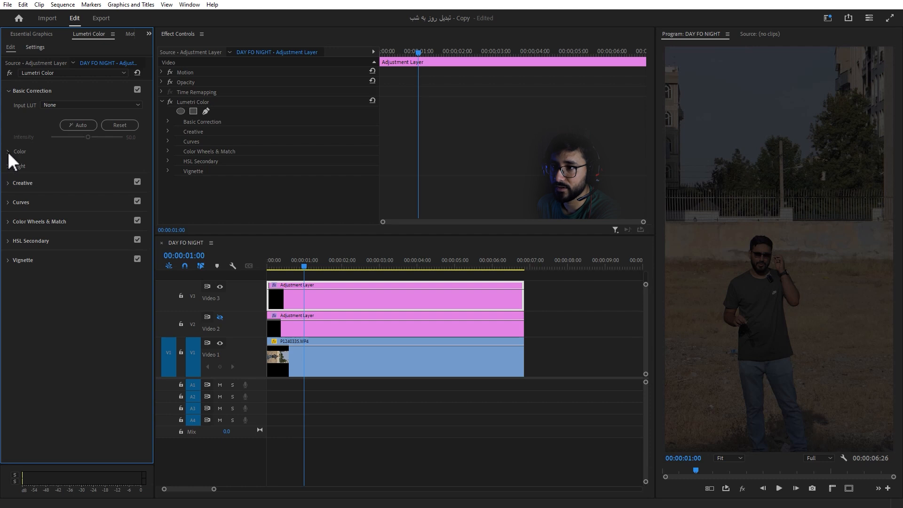
Step: Set the Basic Correction Temperature to -71.4 on the V3 adjustment layer and collapse Basic Correction
left_click(8, 151)
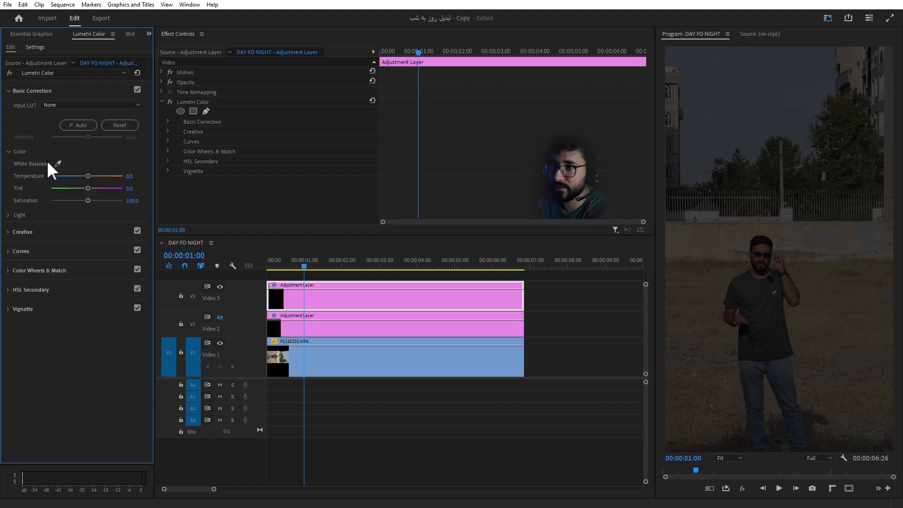
left_click_drag(86, 177, 64, 182)
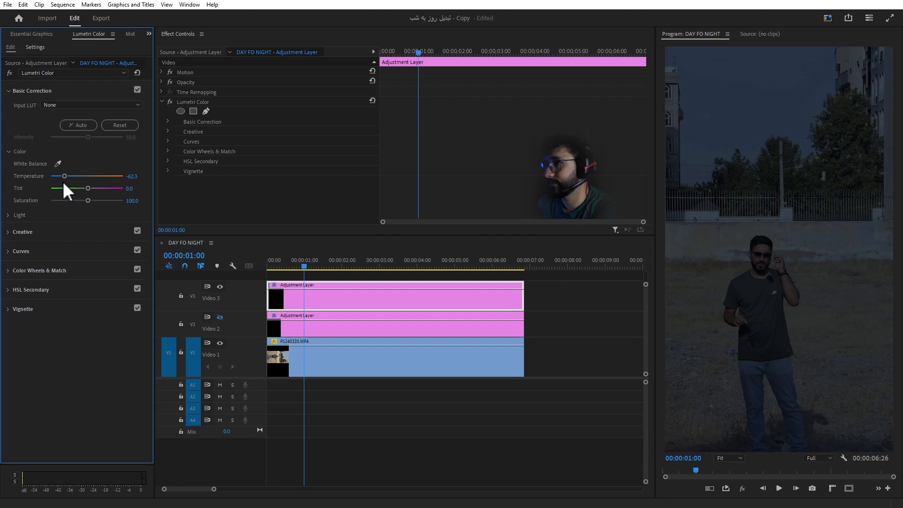
left_click_drag(64, 179, 62, 179)
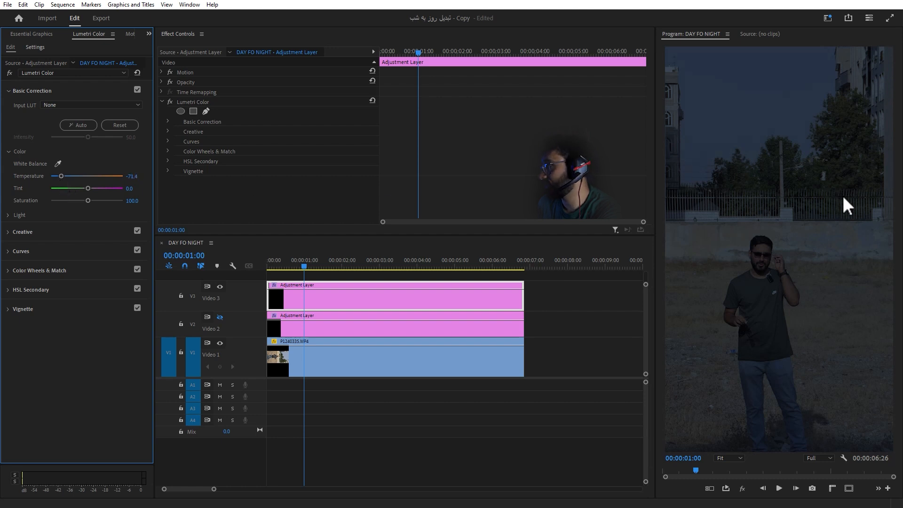
left_click(7, 90)
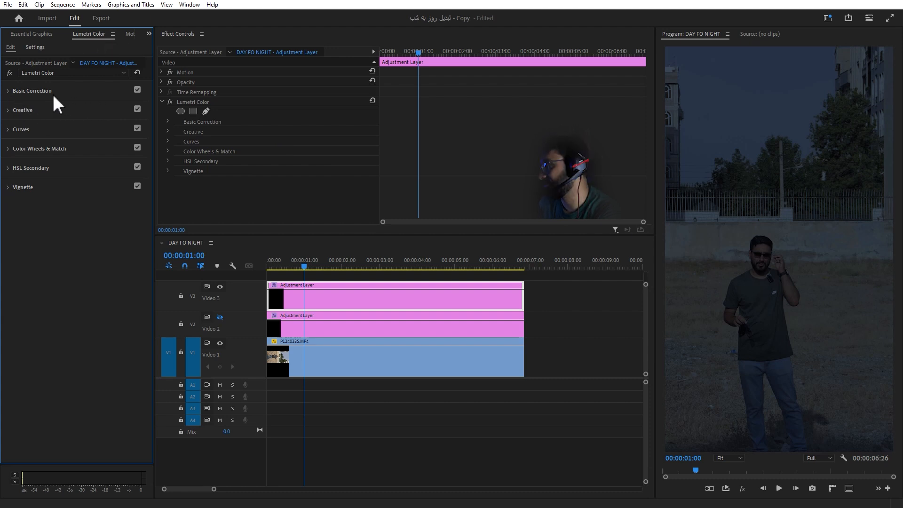
Step: Shift the Creative Shadow Tint and Highlight Tint of the V3 adjustment layer toward blue, and collapse the Creative settings
left_click(9, 109)
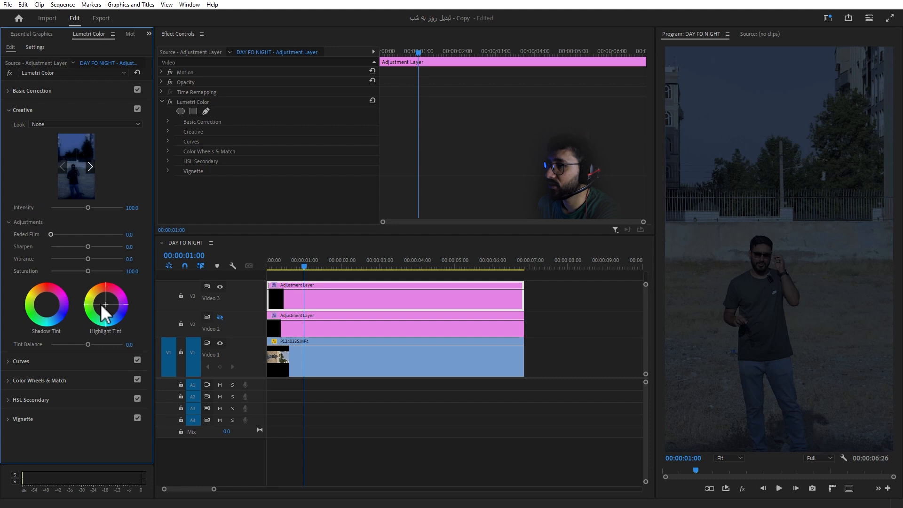
mouse_move(106, 305)
left_mouse_down()
mouse_move(120, 322)
mouse_move(109, 313)
left_mouse_up()
left_click_drag(45, 303, 51, 314)
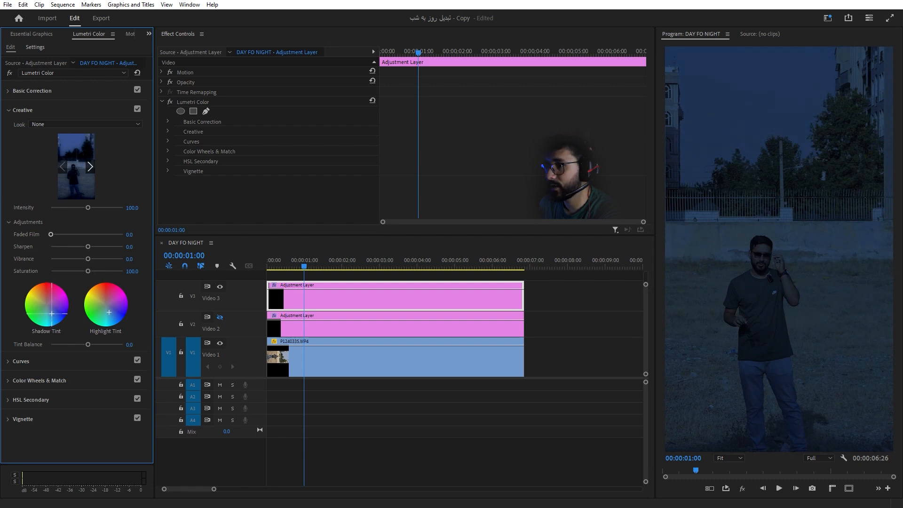
mouse_move(109, 312)
left_mouse_down()
mouse_move(95, 286)
mouse_move(116, 287)
mouse_move(119, 322)
mouse_move(113, 287)
mouse_move(101, 285)
mouse_move(124, 315)
mouse_move(108, 288)
mouse_move(118, 294)
mouse_move(97, 309)
mouse_move(123, 313)
mouse_move(110, 293)
mouse_move(100, 310)
mouse_move(99, 290)
mouse_move(121, 306)
mouse_move(110, 285)
mouse_move(96, 301)
mouse_move(117, 318)
left_mouse_up()
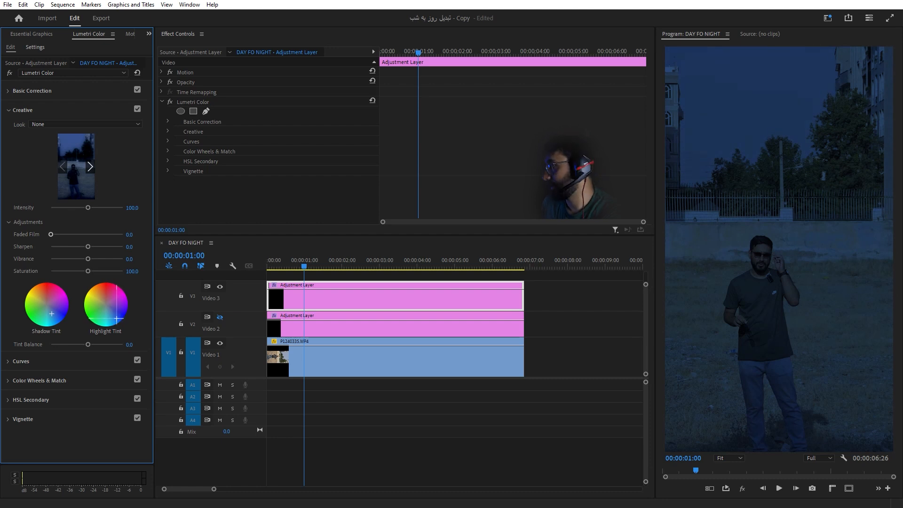
left_click(11, 106)
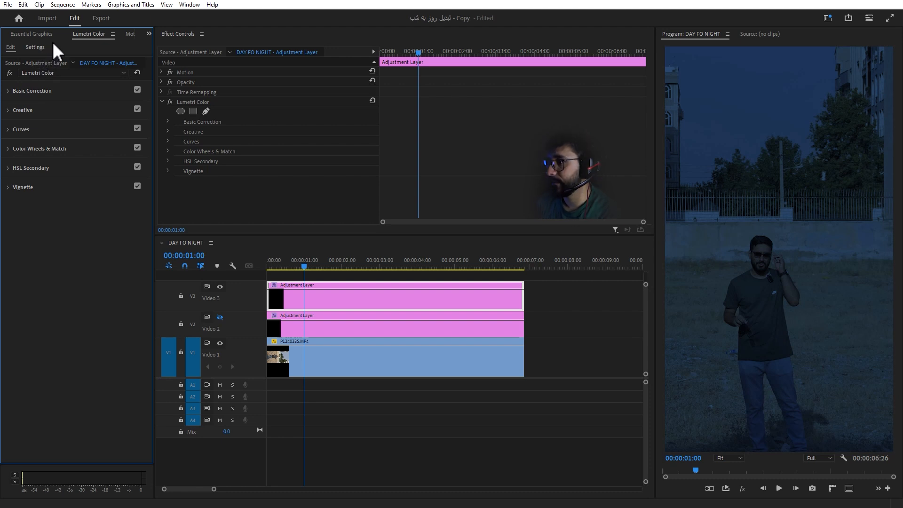
Step: Delete the Lumetri Color effect from the V3 adjustment layer
left_click(334, 275)
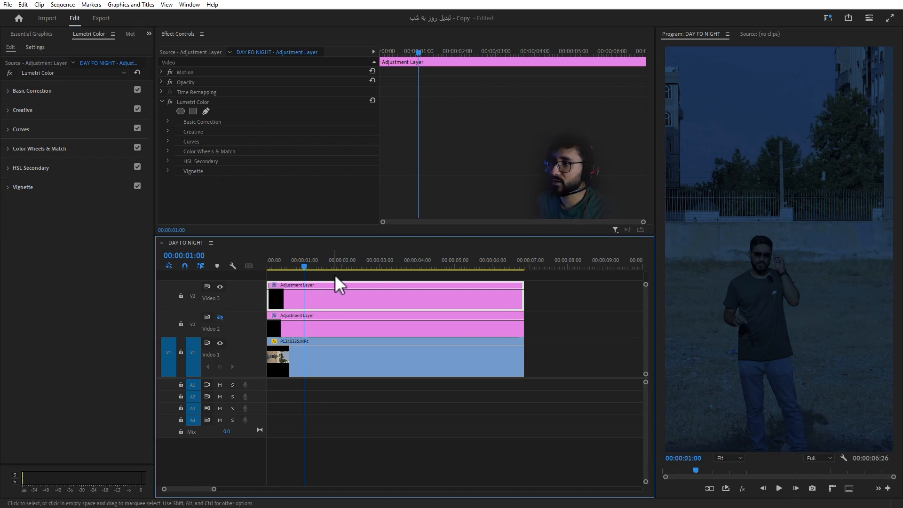
left_click(193, 101)
key("Delete")
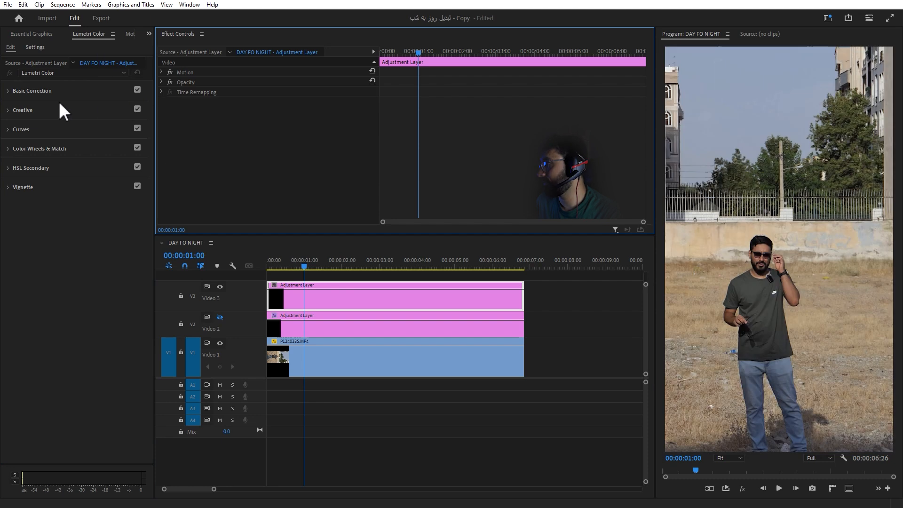
Step: Search the effects for DAY4 and apply the SL Blue Day4Nite (Canon 5D) Lumetri preset to the V3 adjustment layer
key("shift+7")
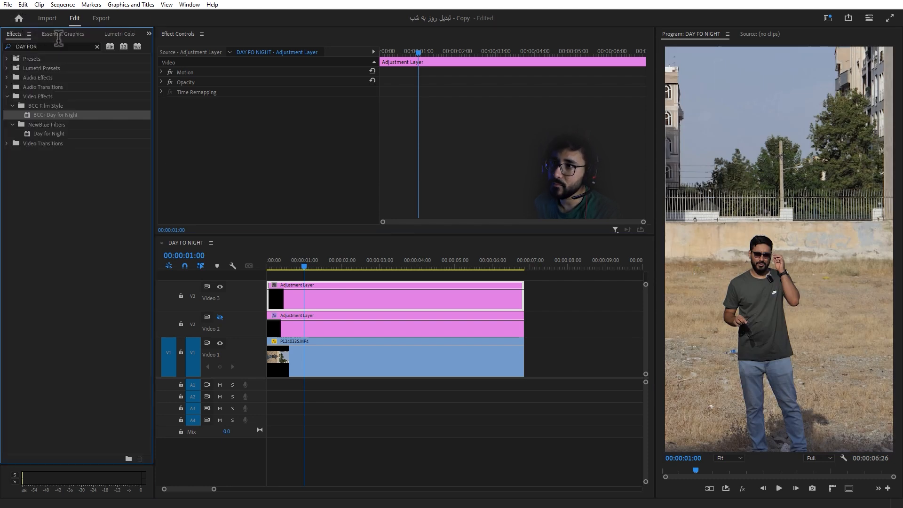
left_click_drag(57, 47, 32, 46)
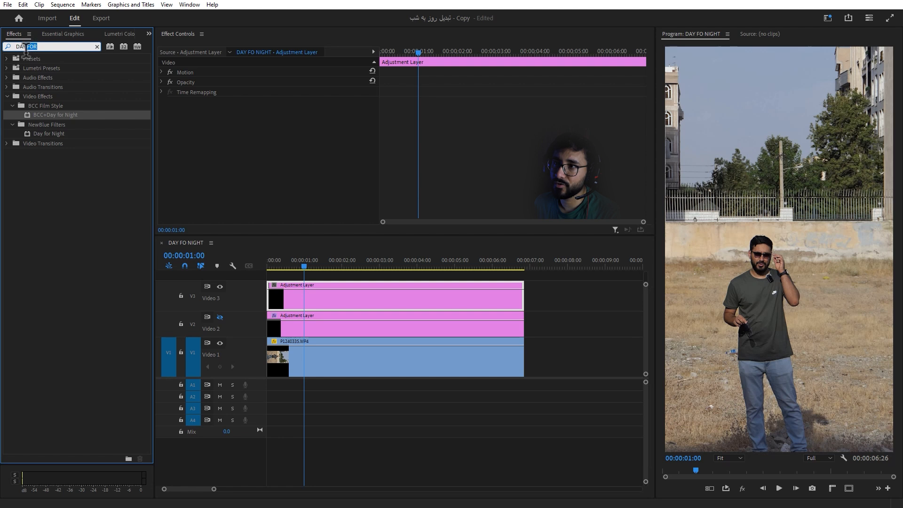
type("4")
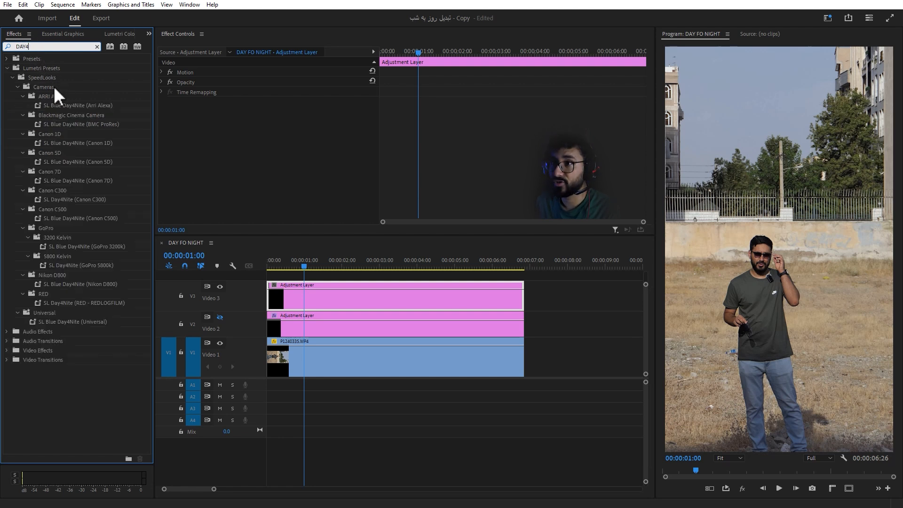
left_click(35, 77)
left_click(45, 69)
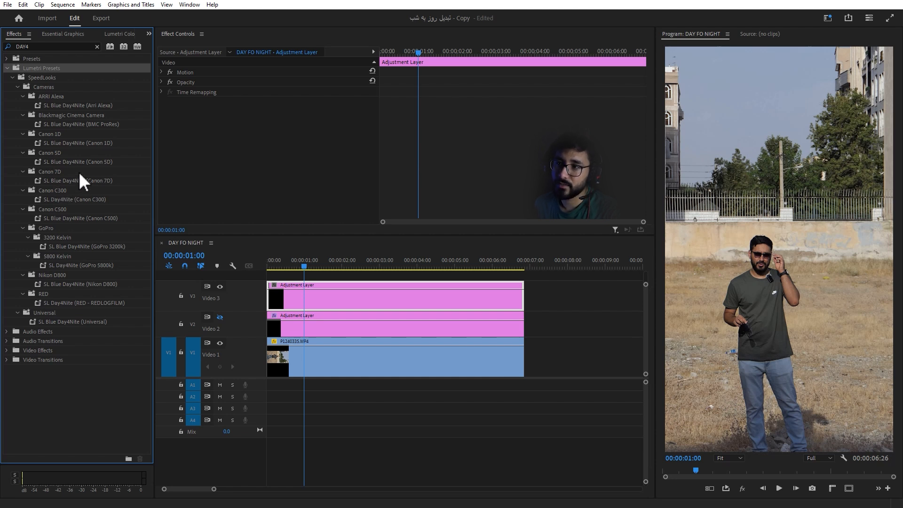
left_click_drag(52, 161, 343, 288)
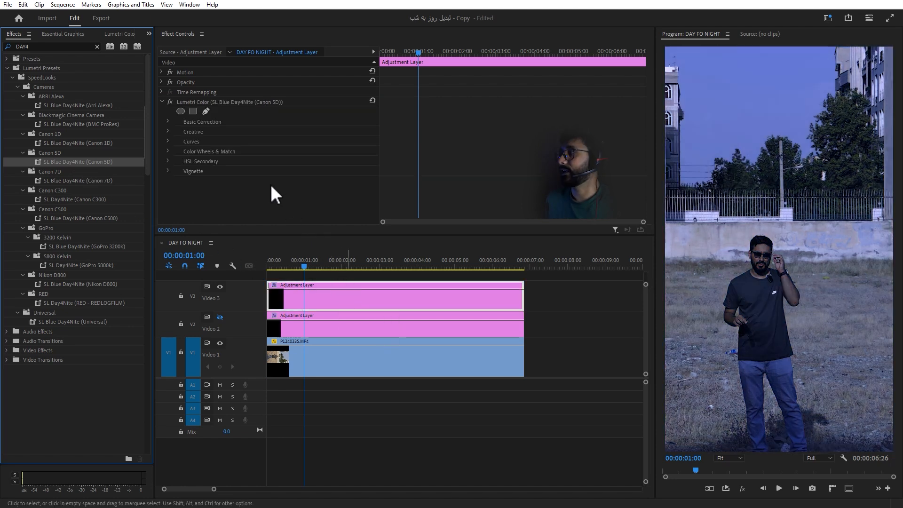
Step: In the preset's Basic Correction, set Exposure to -0.3, Contrast to -50.6, Highlights to -50.6, Shadows to -29.9 and Whites to -100
left_click(118, 35)
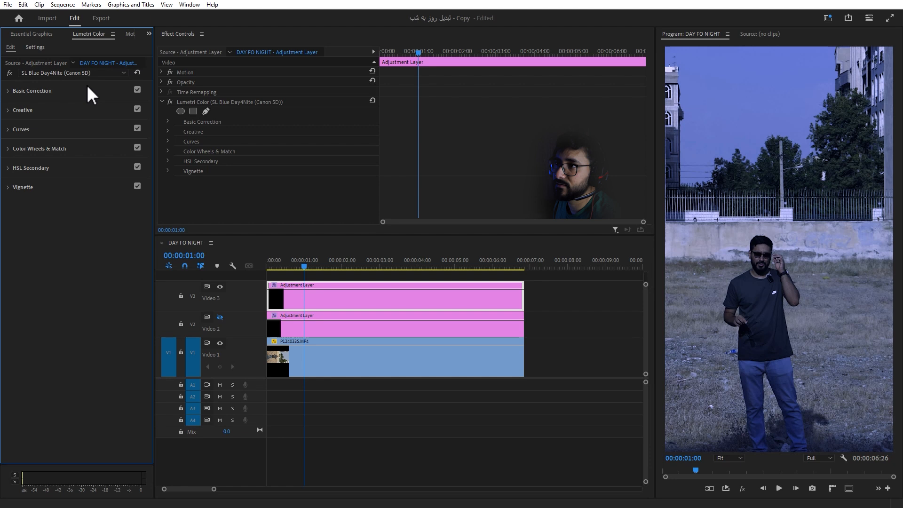
left_click(21, 110)
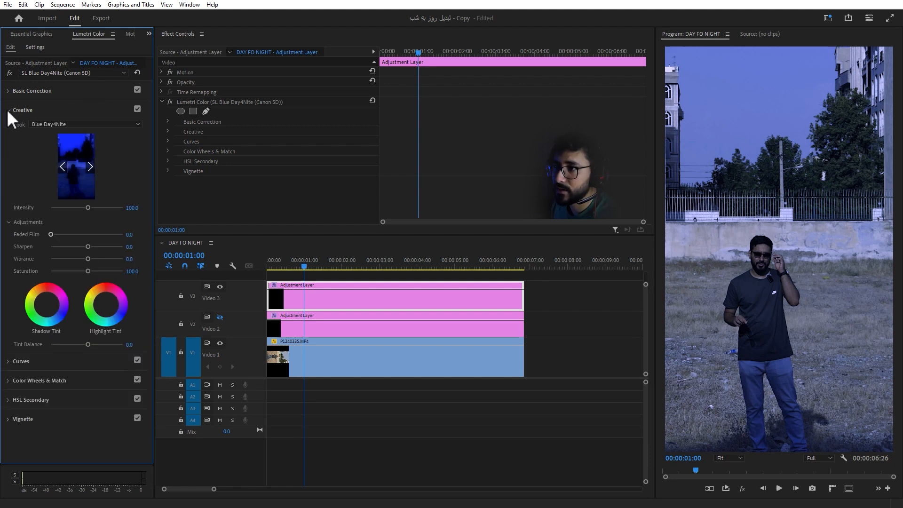
left_click(10, 111)
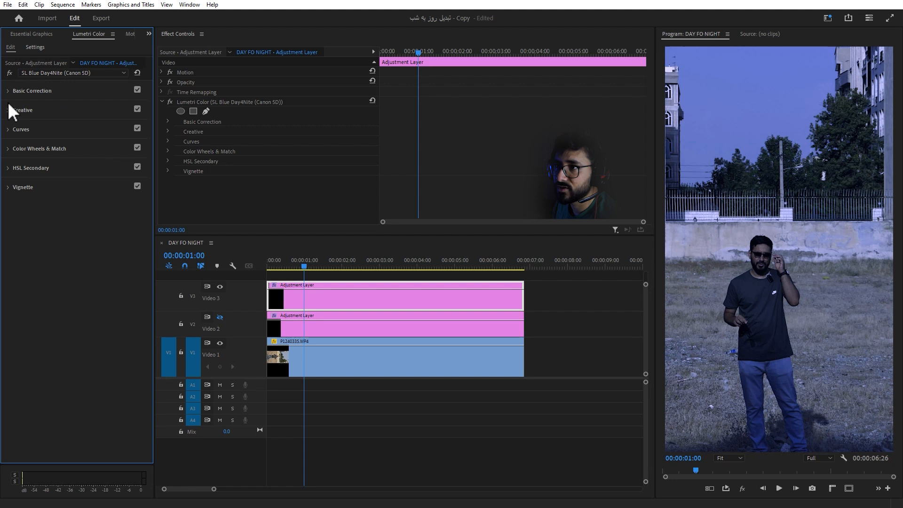
left_click(21, 90)
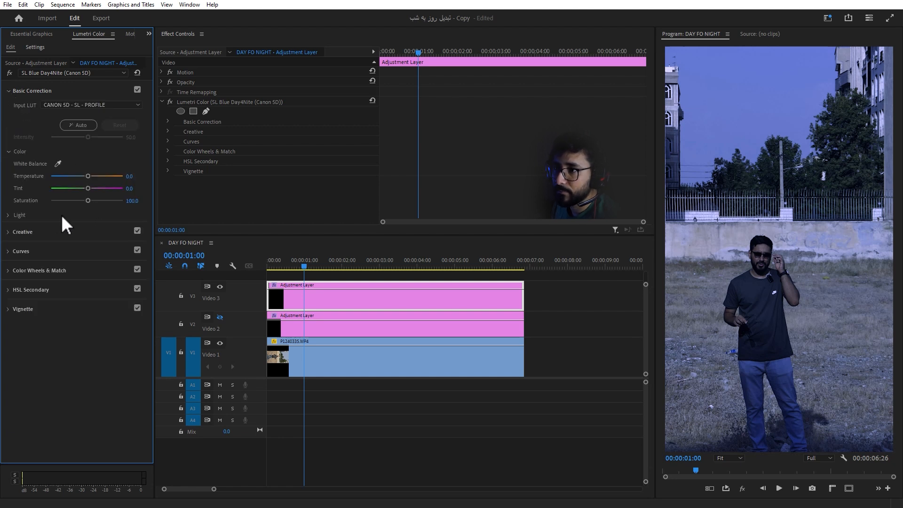
left_click(16, 216)
left_click(84, 227)
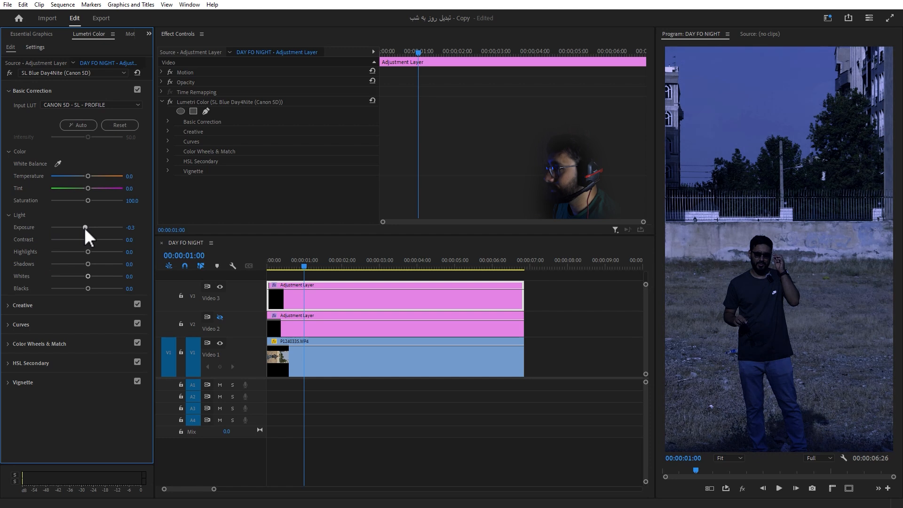
left_click_drag(86, 241, 40, 286)
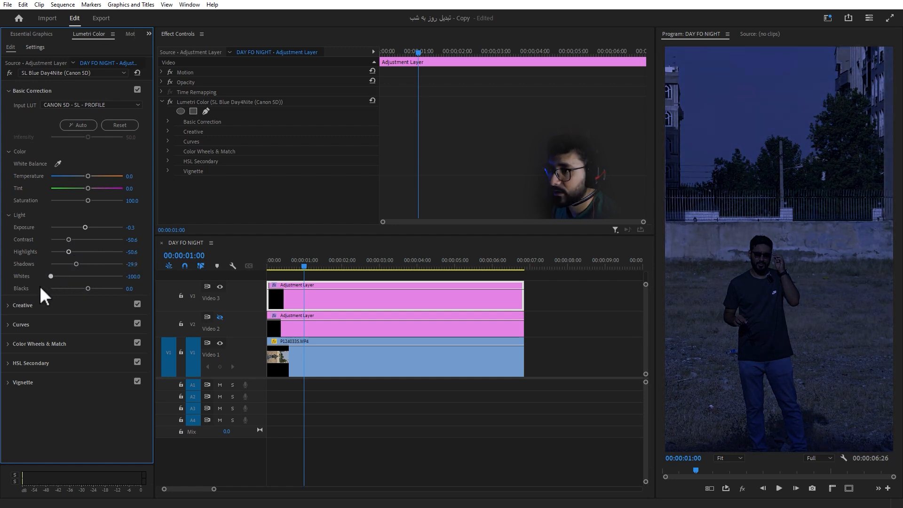
Step: Set the preset's Temperature to -18.2 and collapse the Color and Light settings
left_click_drag(87, 180, 81, 182)
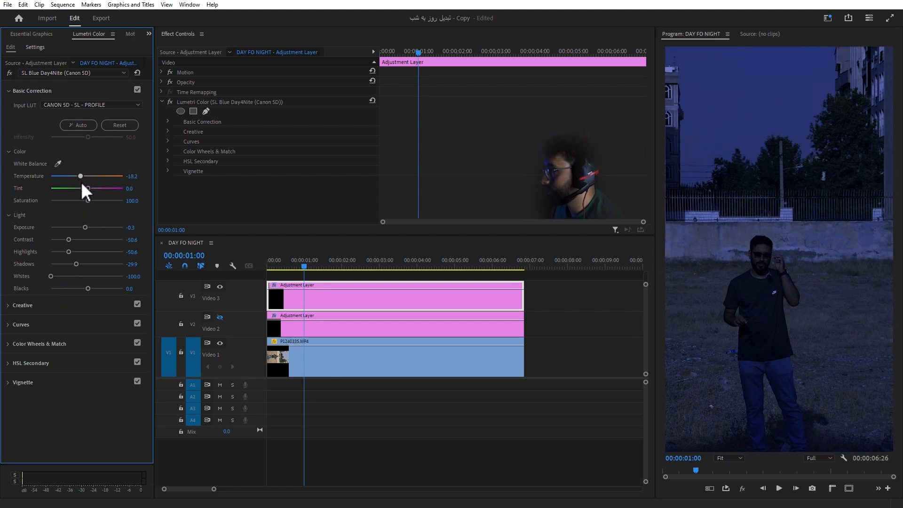
left_click(8, 152)
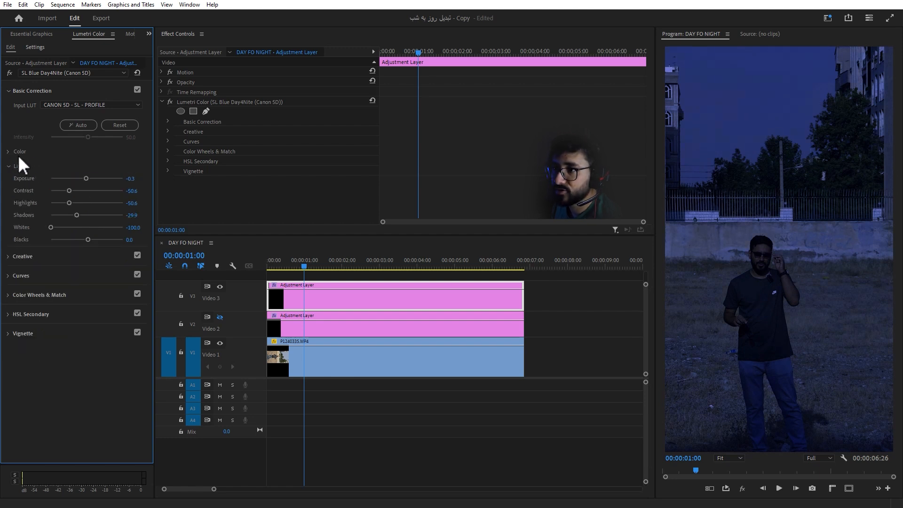
left_click(8, 166)
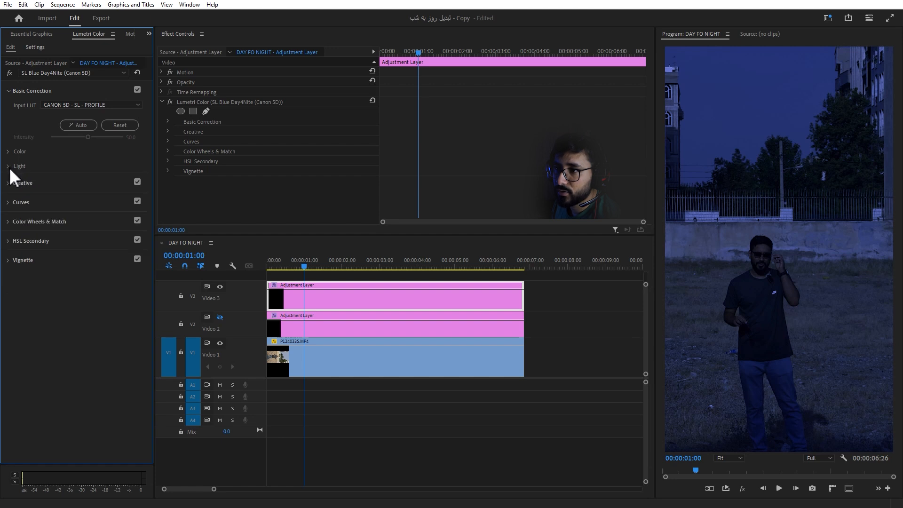
Step: Shift the preset's Creative Highlight Tint and Shadow Tint toward blue
left_click(8, 182)
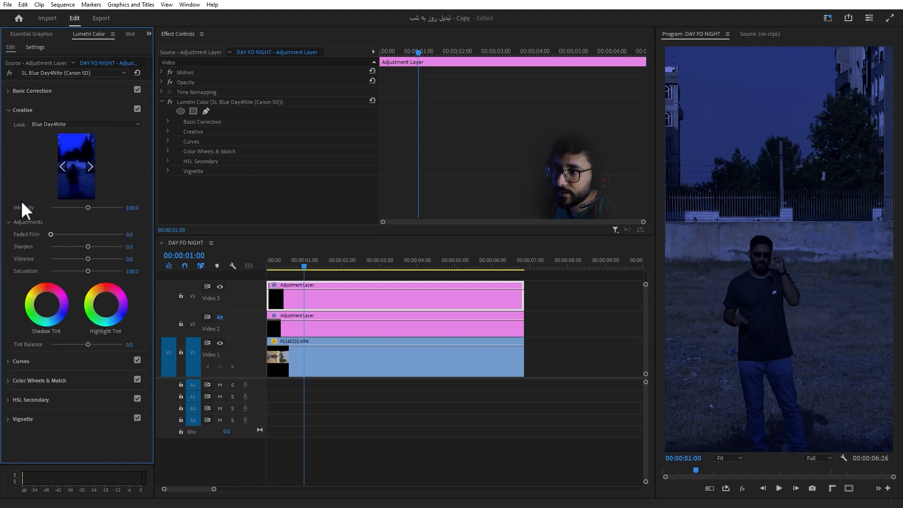
left_click_drag(104, 303, 111, 314)
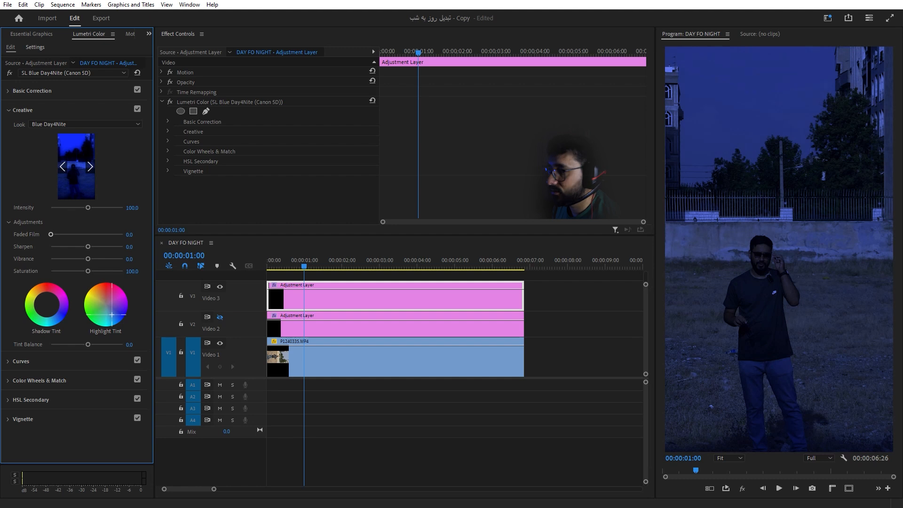
left_click_drag(51, 304, 54, 307)
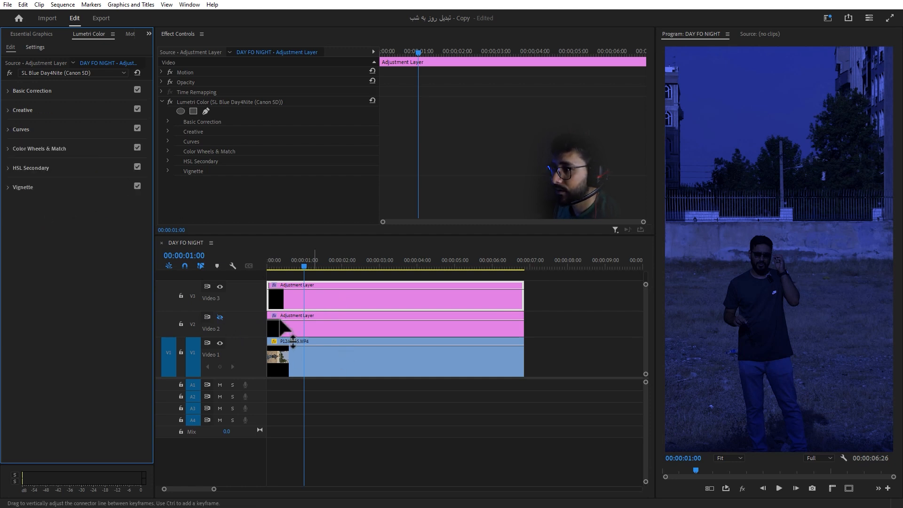
Step: Turn the Video 2 track's output back on and set its adjustment layer's Opacity to 50%
left_click(288, 329)
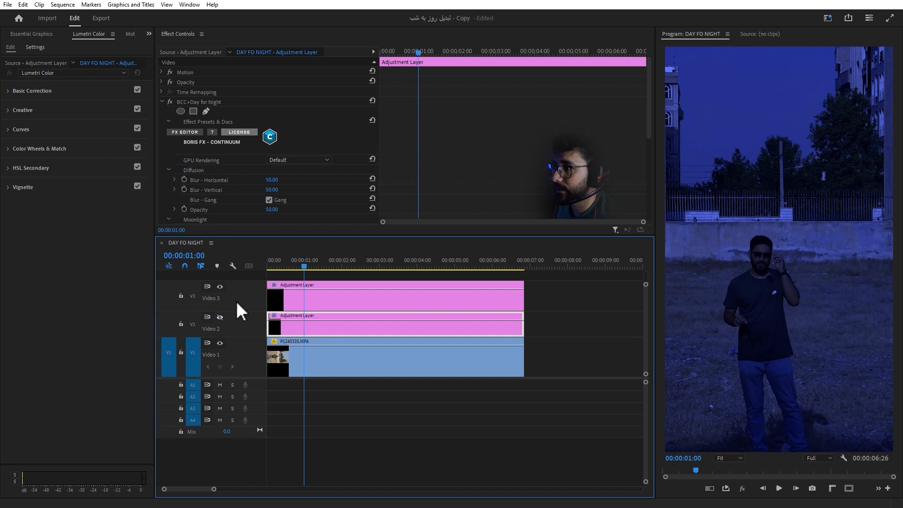
left_click(220, 317)
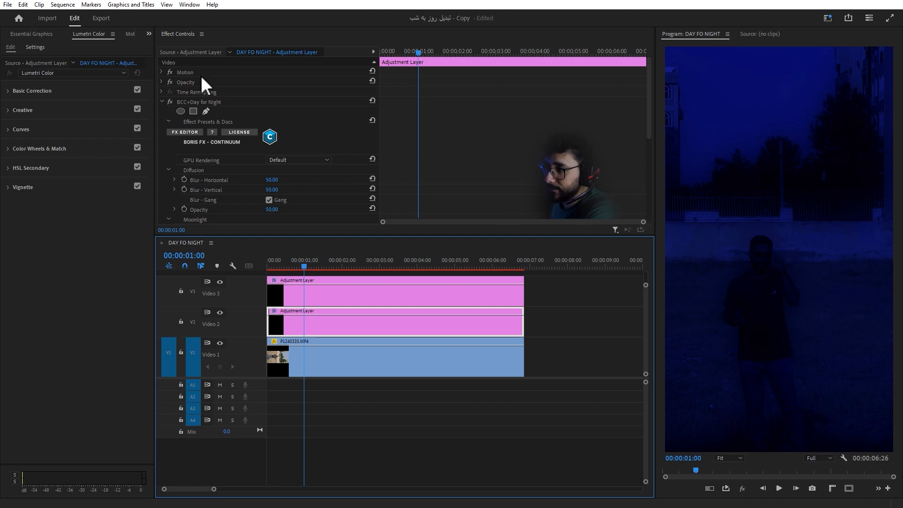
left_click(162, 101)
left_click(162, 81)
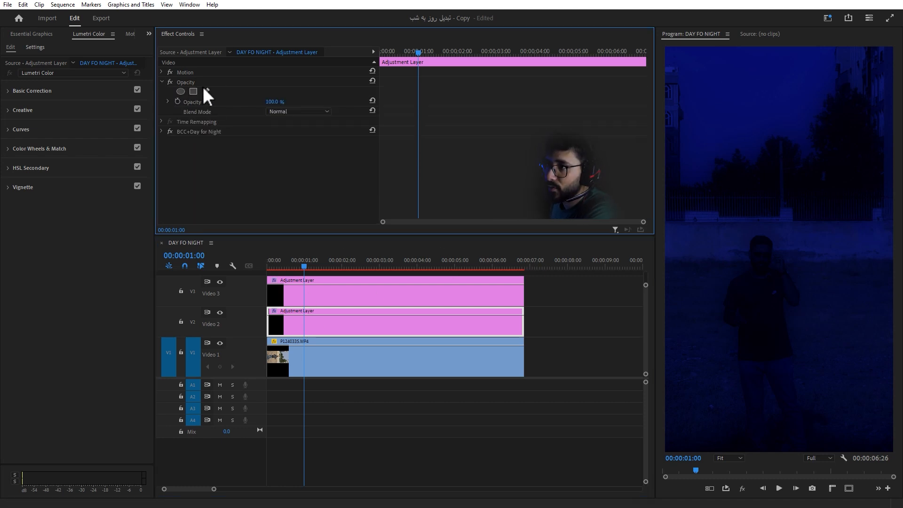
left_click(274, 102)
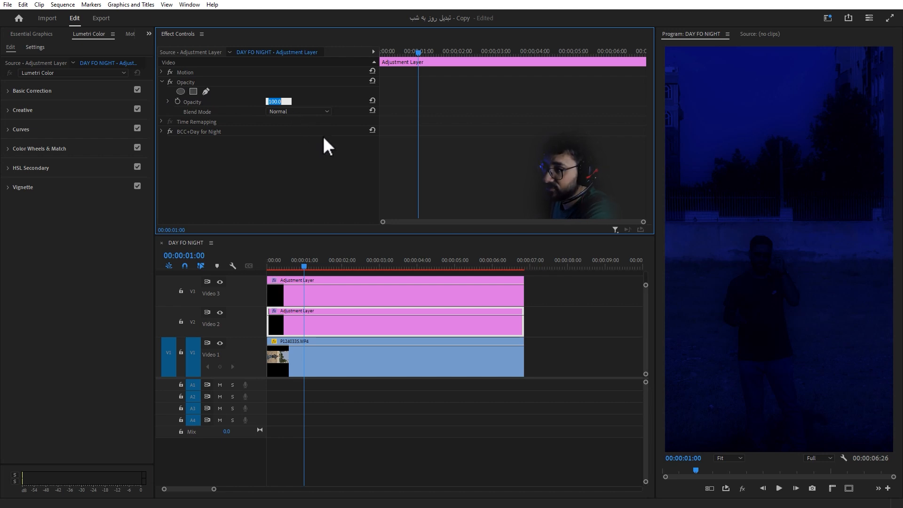
type("50")
key("Return")
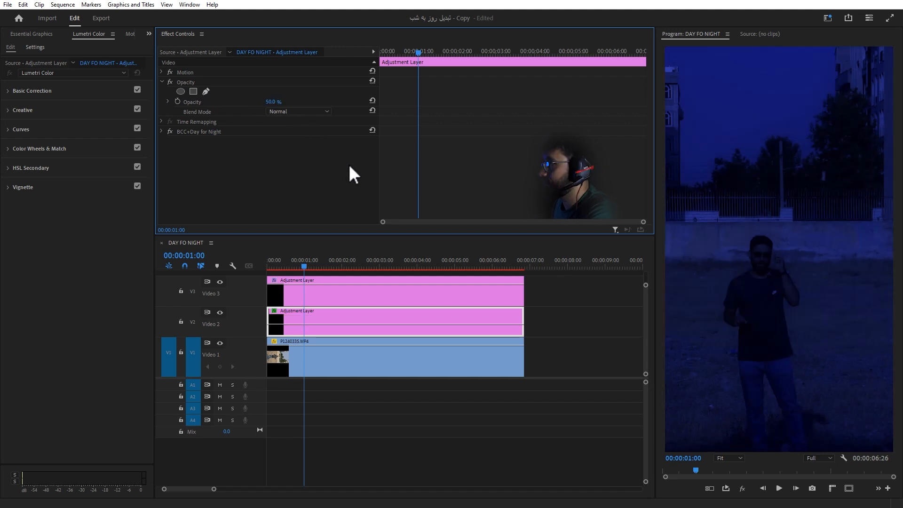
Step: Set the Opacity of the V3 adjustment layer to 50%
left_click(314, 287)
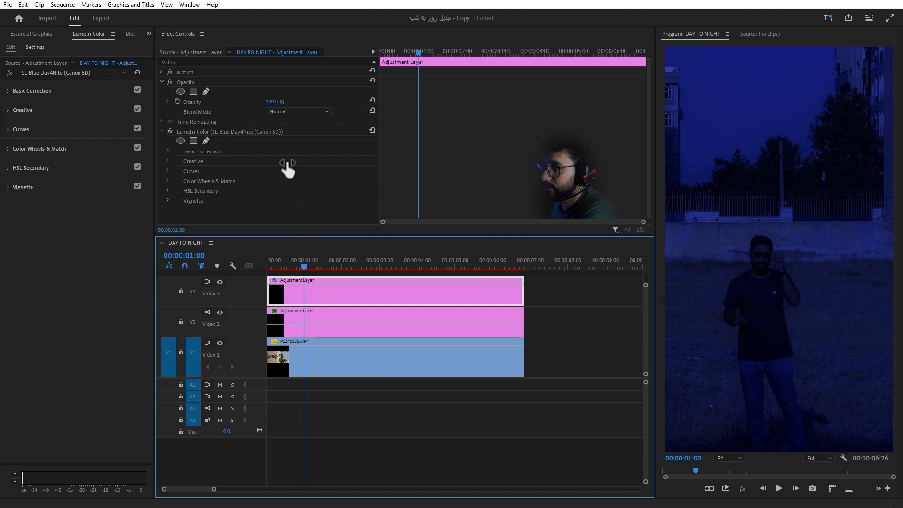
left_click(275, 103)
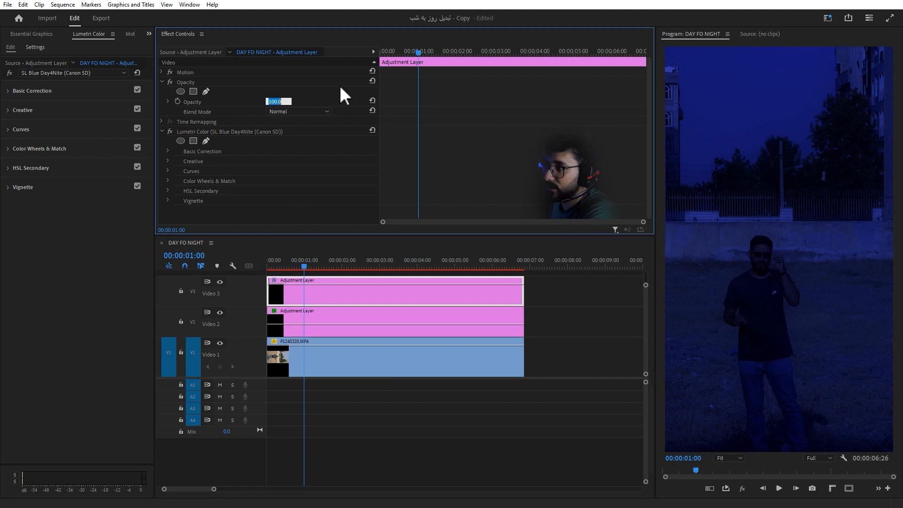
type("50")
key("Return")
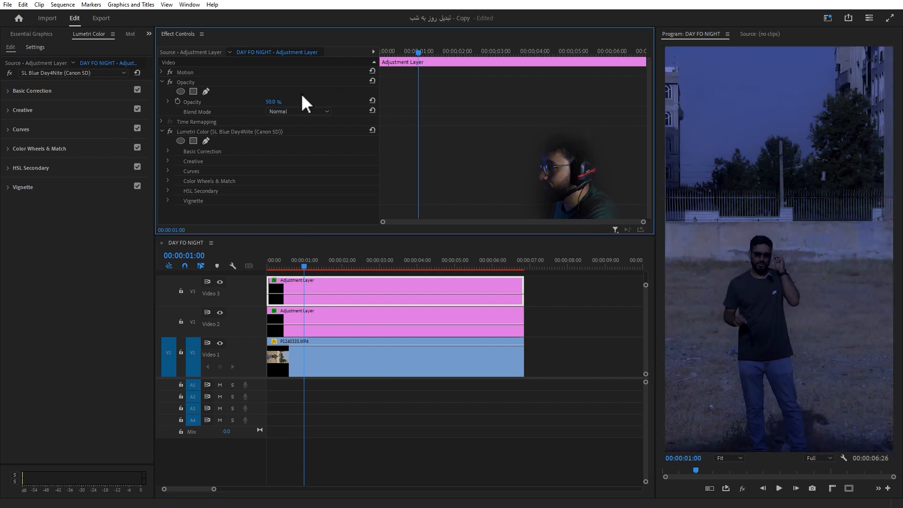
Step: Set the Opacity of the V3 adjustment layer to 80%
left_click(277, 100)
type("80")
key("Return")
left_click(296, 304)
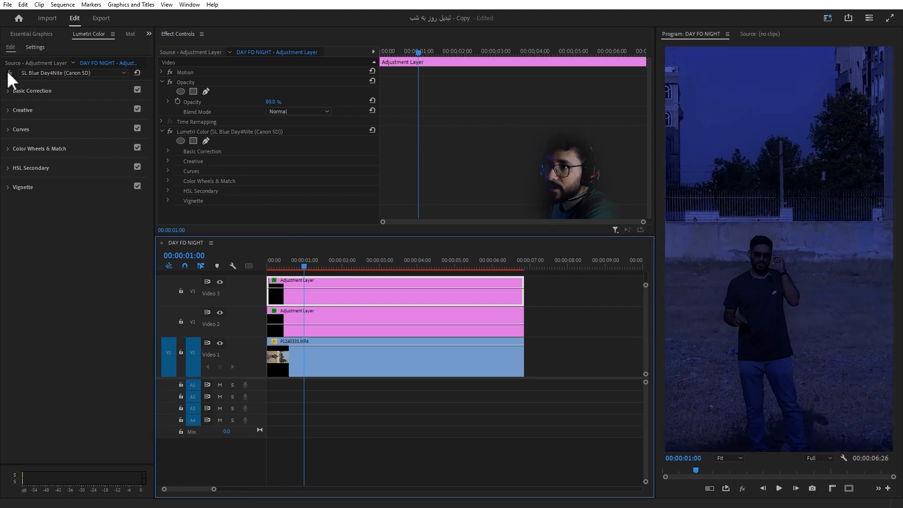
Step: In the preset's Light settings, lower Exposure to -1.2, Contrast to -76.6 and Highlights to -71.4
left_click(6, 90)
left_click(8, 166)
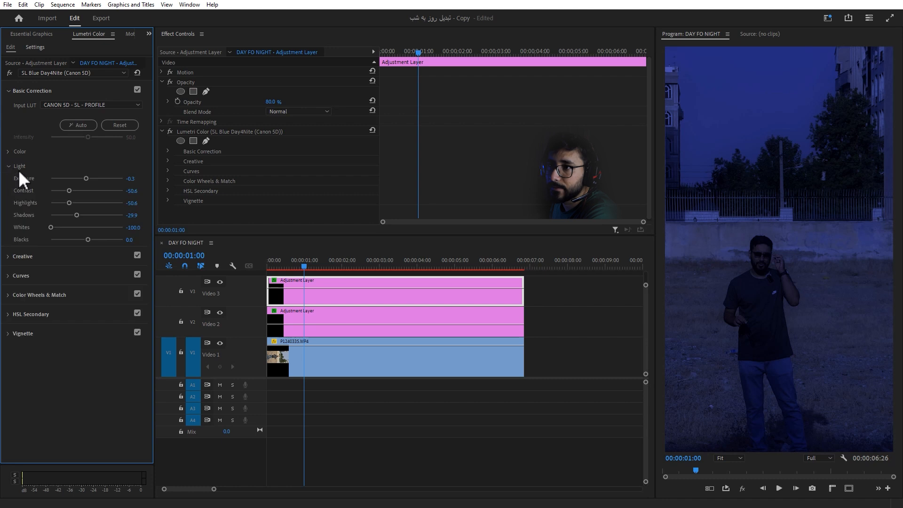
left_click_drag(86, 178, 84, 179)
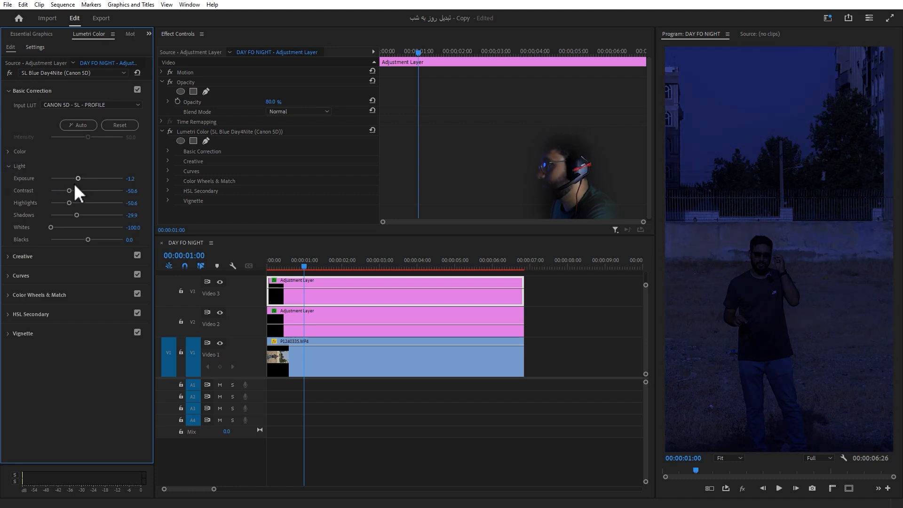
left_click_drag(64, 192, 61, 204)
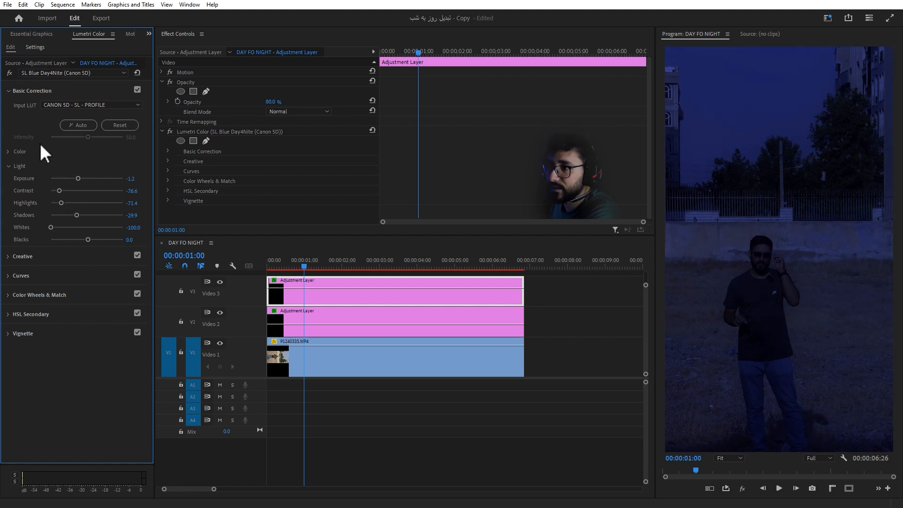
left_click(9, 166)
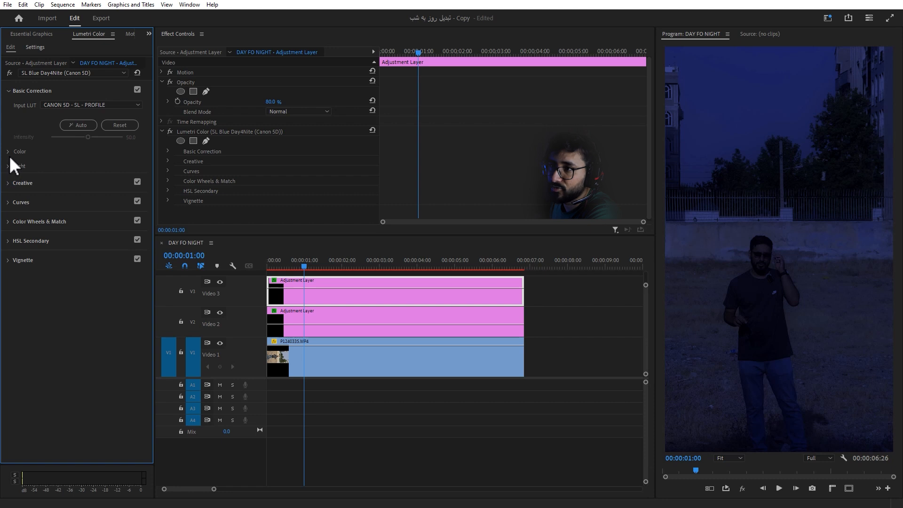
Step: Lower the preset's Saturation to 14.3 and its Exposure to -1.9
left_click(10, 153)
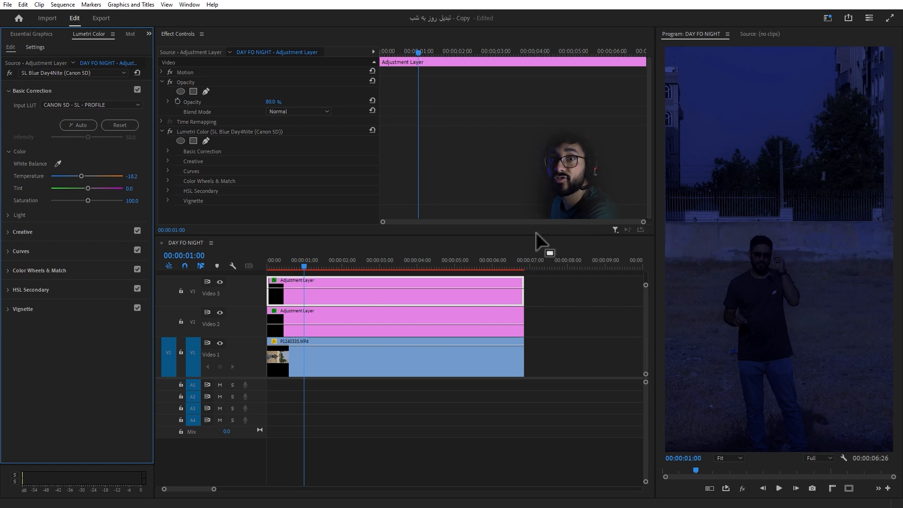
left_click_drag(87, 200, 56, 199)
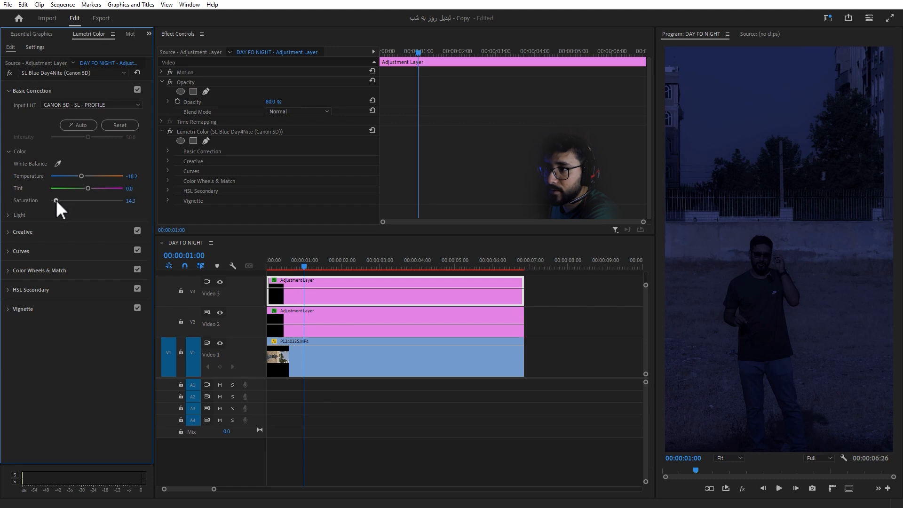
left_click(18, 152)
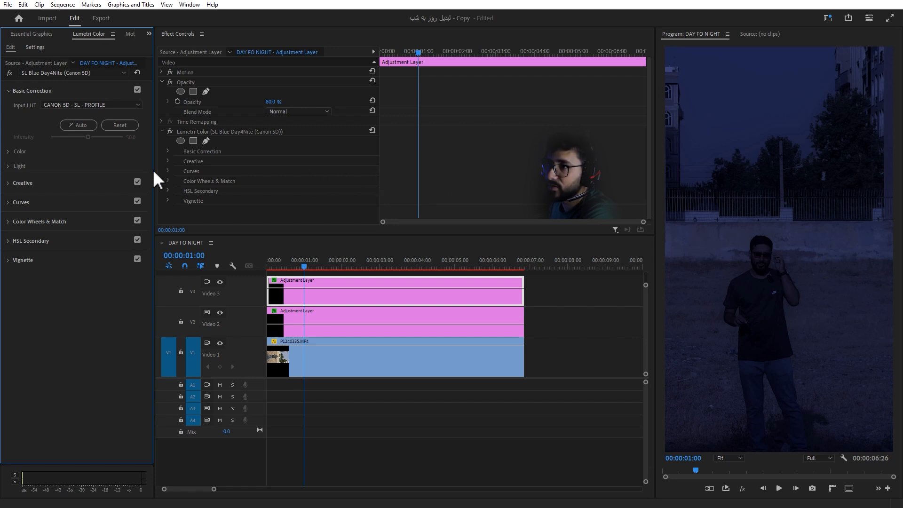
left_click(19, 167)
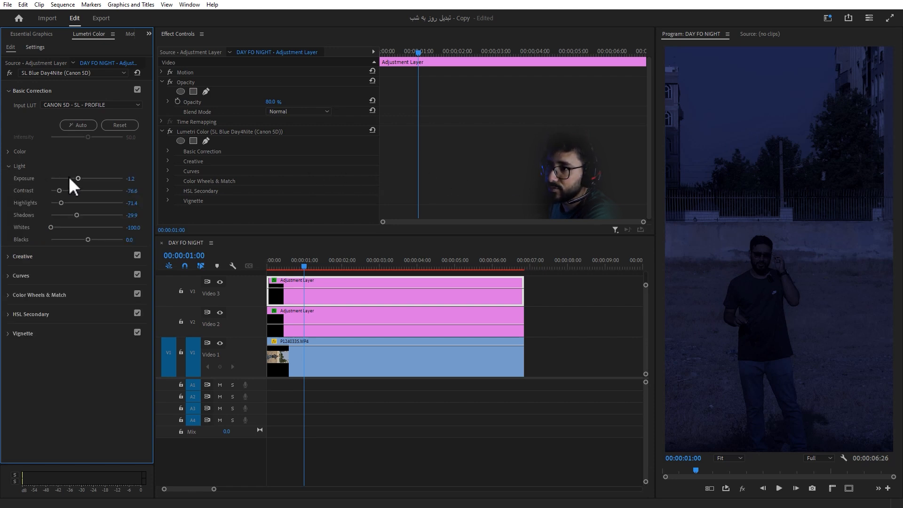
left_click_drag(79, 178, 73, 178)
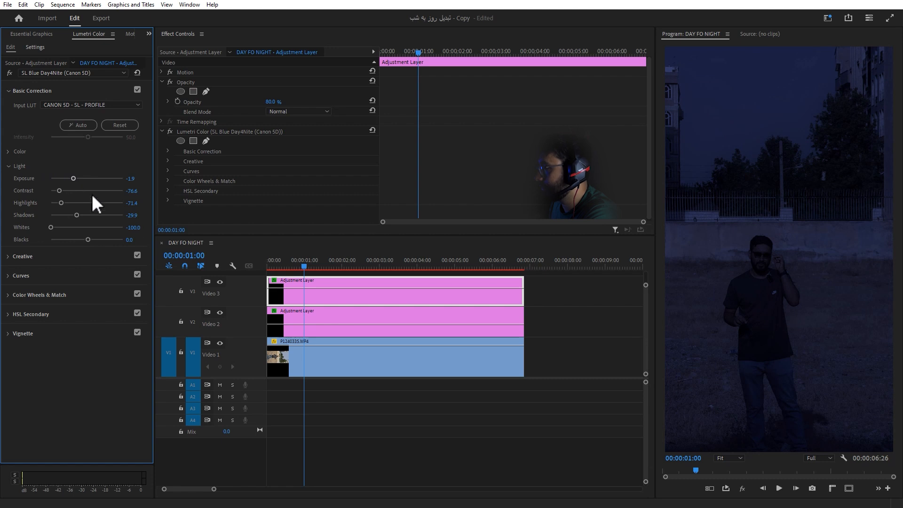
Step: Set the Opacity of the V2 adjustment layer with BCC+Day for Night to 60%
left_click(287, 309)
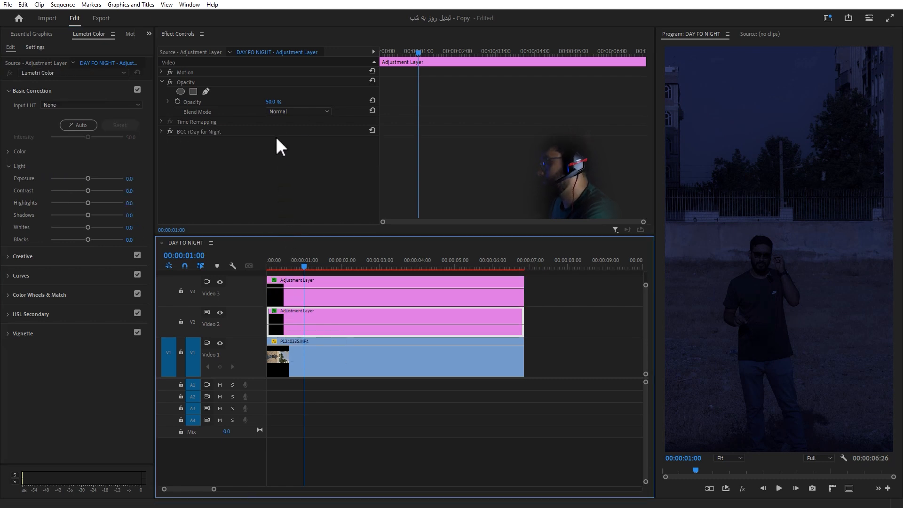
left_click(273, 102)
type("60")
key("Return")
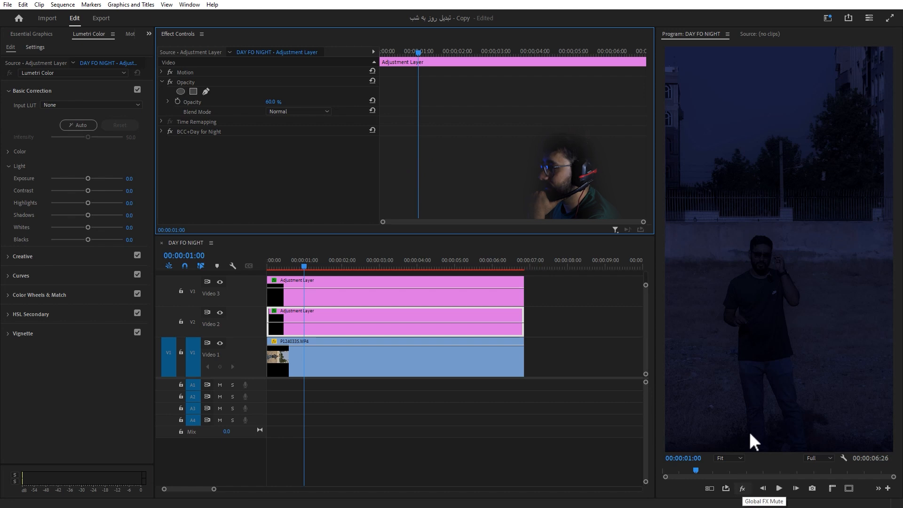
Step: Toggle Global FX Mute to compare the original daytime frame with the night grade
left_click(747, 488)
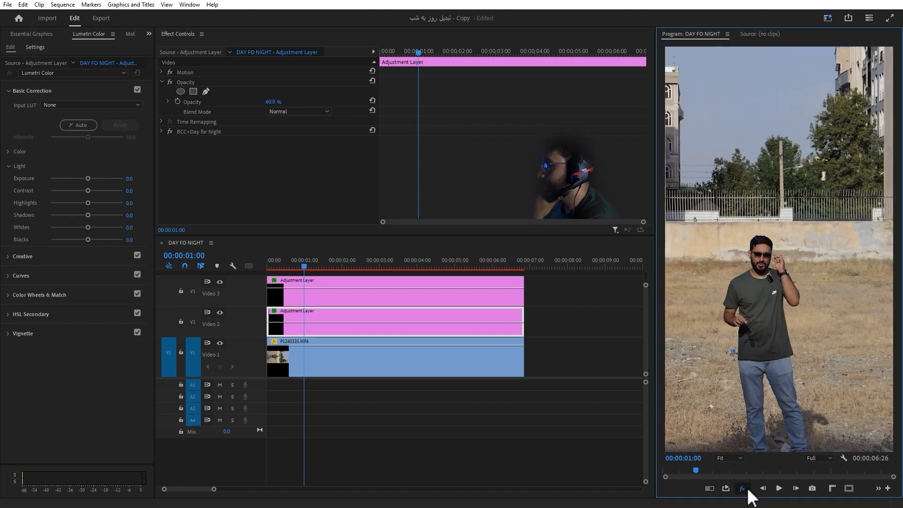
left_click(748, 490)
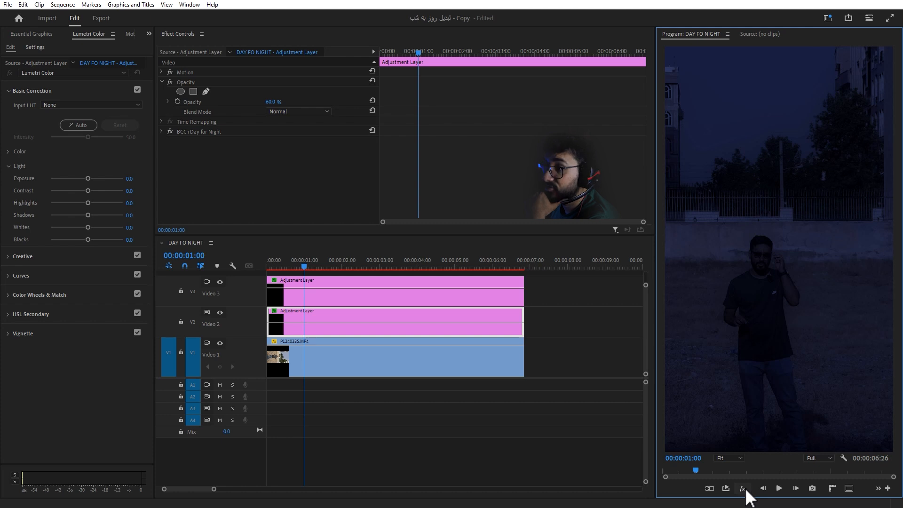
left_click(743, 488)
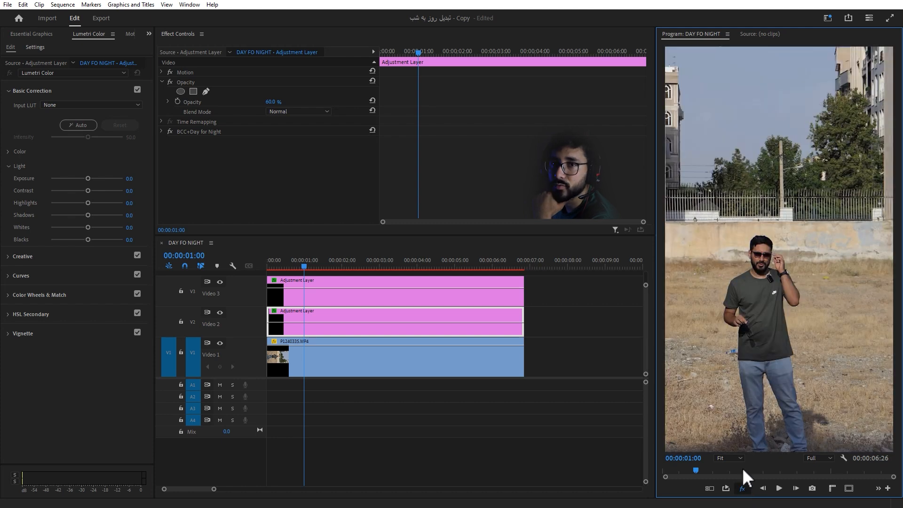
Step: Turn off the output of the Video 3 and Video 2 tracks and select the P1240335.MP4 clip on V1
left_click(220, 282)
left_click(219, 313)
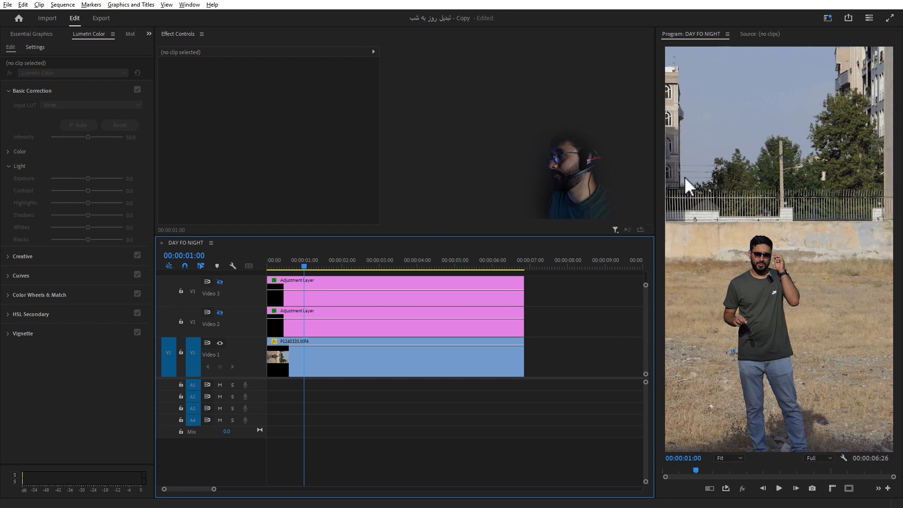
left_click(337, 357)
key("minus")
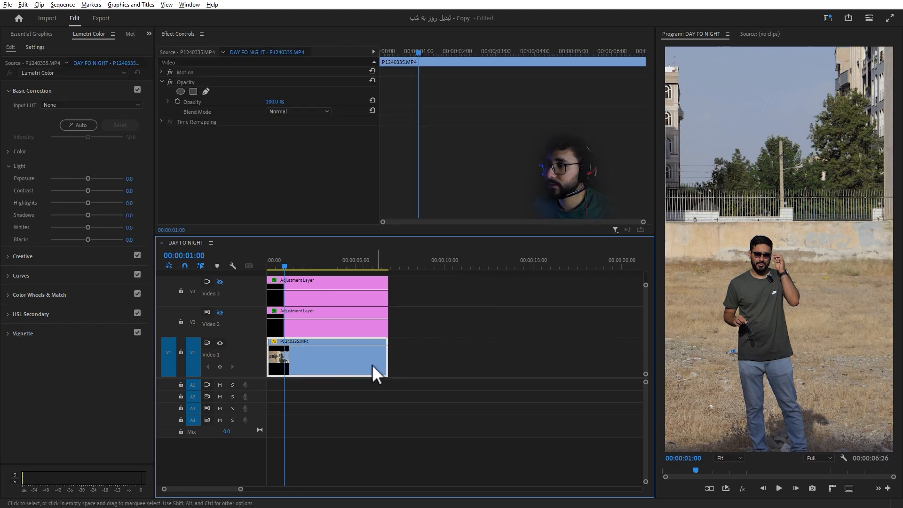
key("equal")
key("minus")
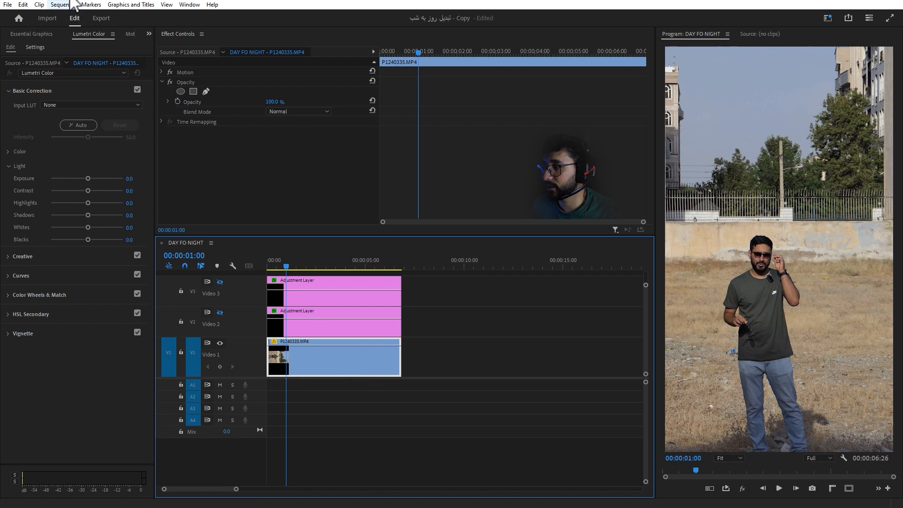
Step: Find the Ultra Key effect, apply it to the P1240335.MP4 clip and sample the sky as its Key Color
key("shift+7")
left_click(7, 47)
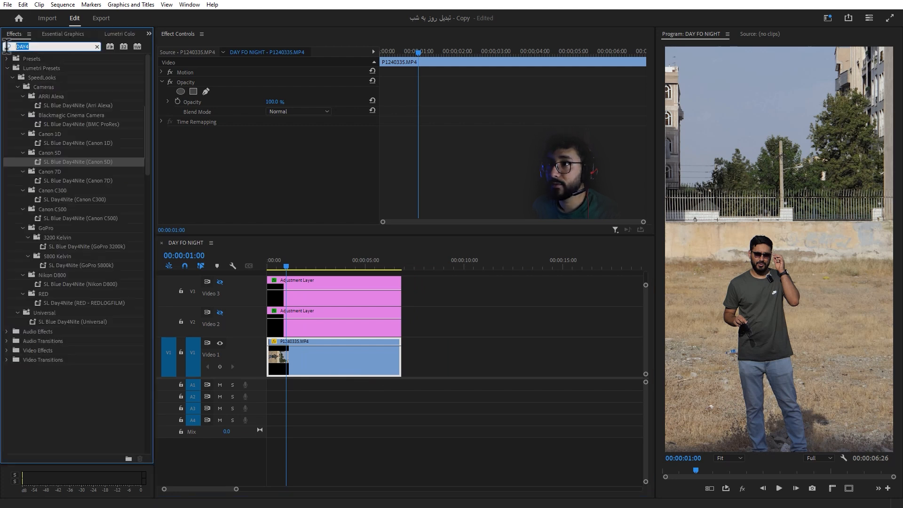
key("BackSpace")
type("ULTR")
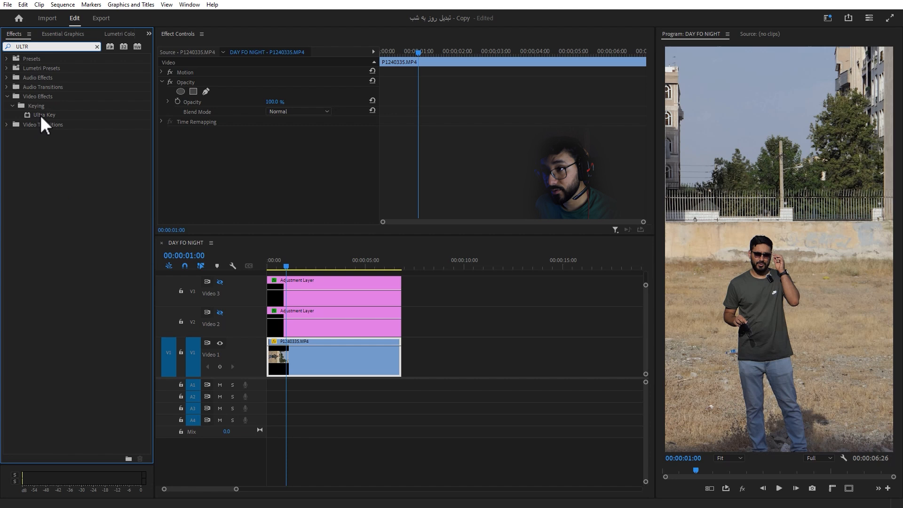
left_click_drag(42, 117, 288, 360)
left_click(281, 172)
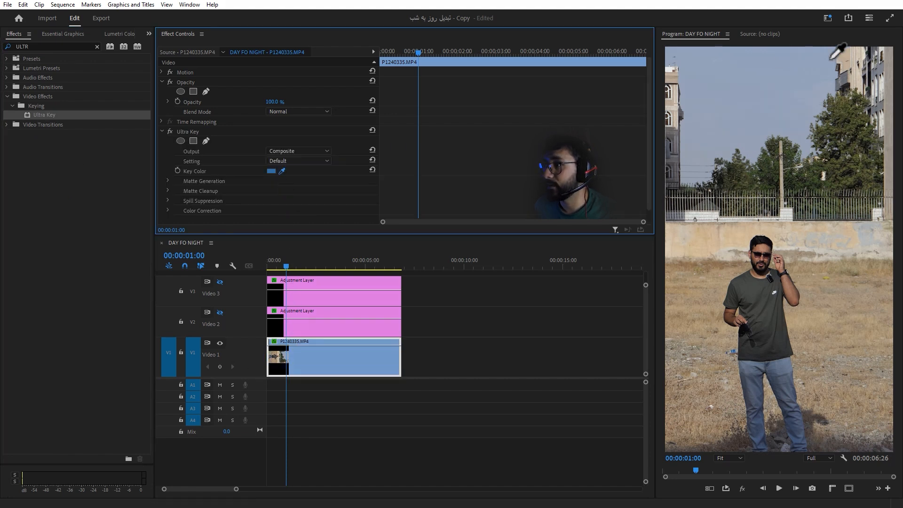
left_click(777, 117)
Step: In Ultra Key's Matte Generation, set Transparency to 40 and Pedestal, Highlight, Shadow and Tolerance to 100
left_click(169, 180)
scroll(186, 174, "down", 2)
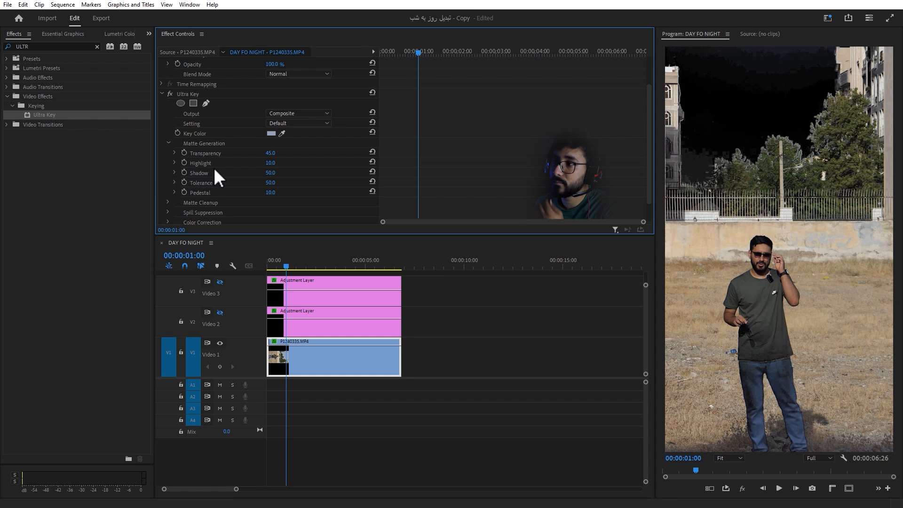
left_click(270, 153)
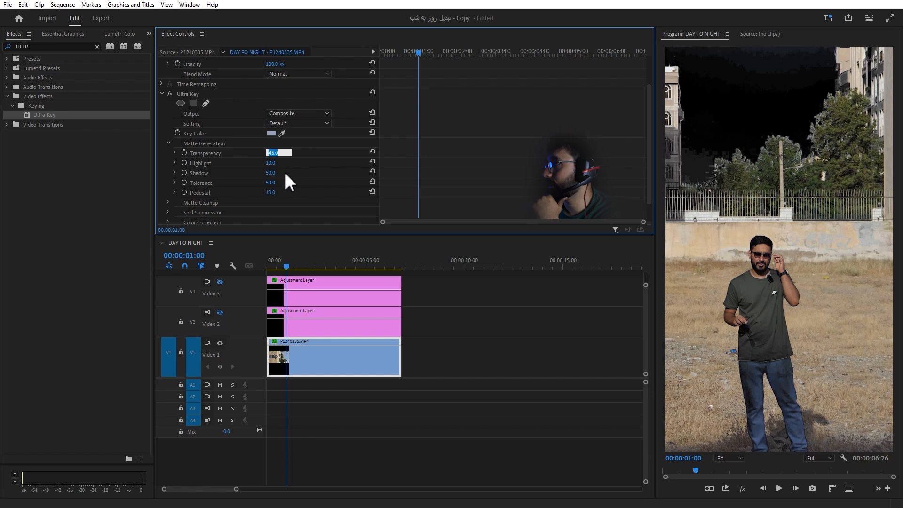
type("40")
key("Return")
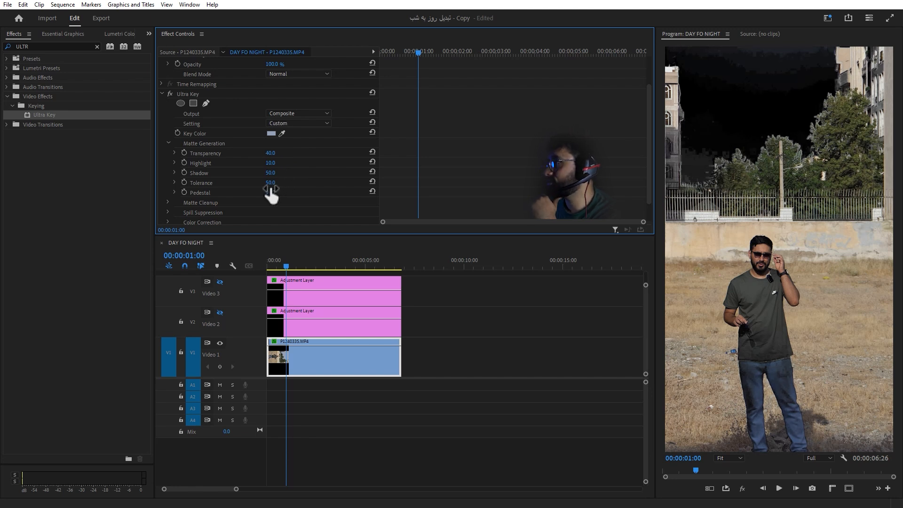
left_click_drag(272, 192, 320, 193)
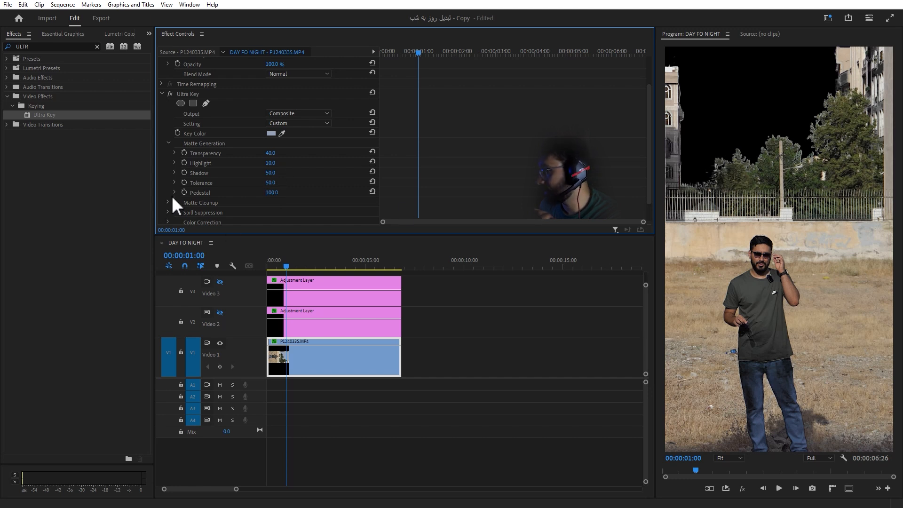
left_click_drag(271, 163, 311, 173)
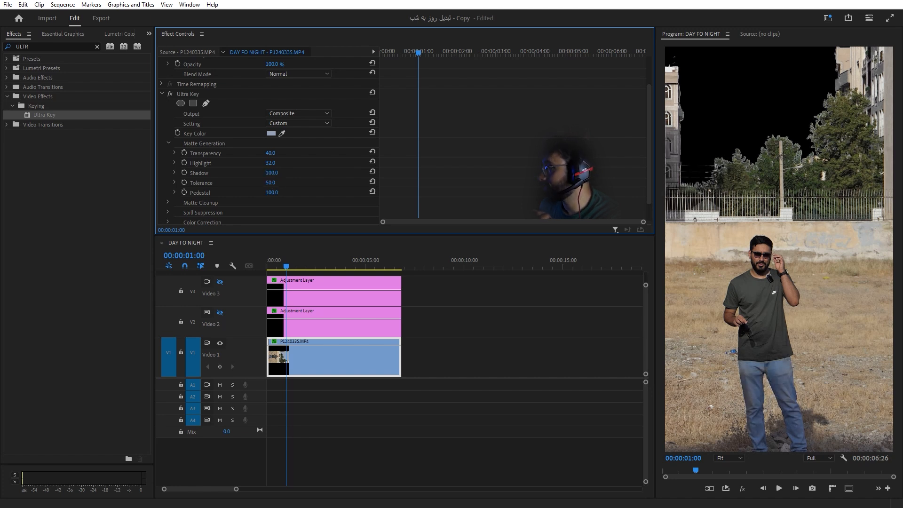
left_click_drag(275, 183, 320, 163)
scroll(159, 154, "down", 2)
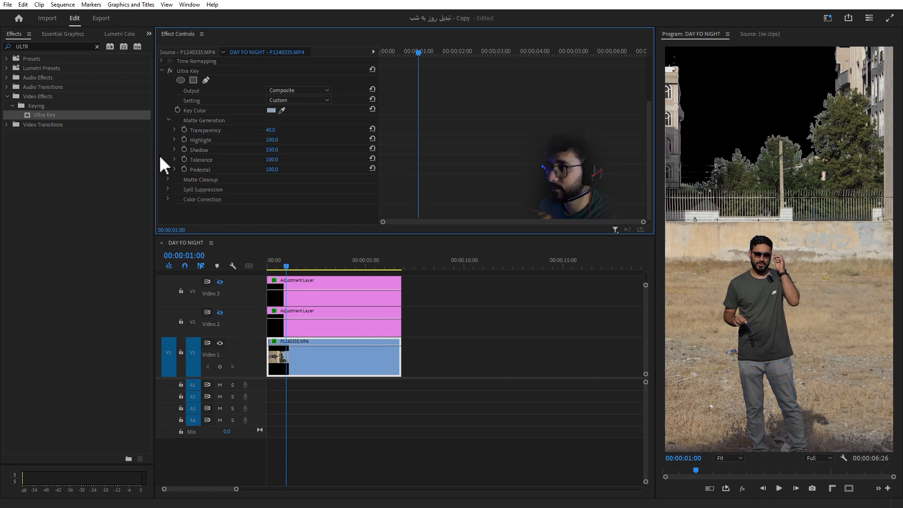
Step: In Ultra Key's Matte Cleanup, set Choke to 43 and Soften to 17
left_click(169, 178)
mouse_move(267, 189)
left_mouse_down()
mouse_move(288, 190)
mouse_move(279, 200)
left_mouse_up()
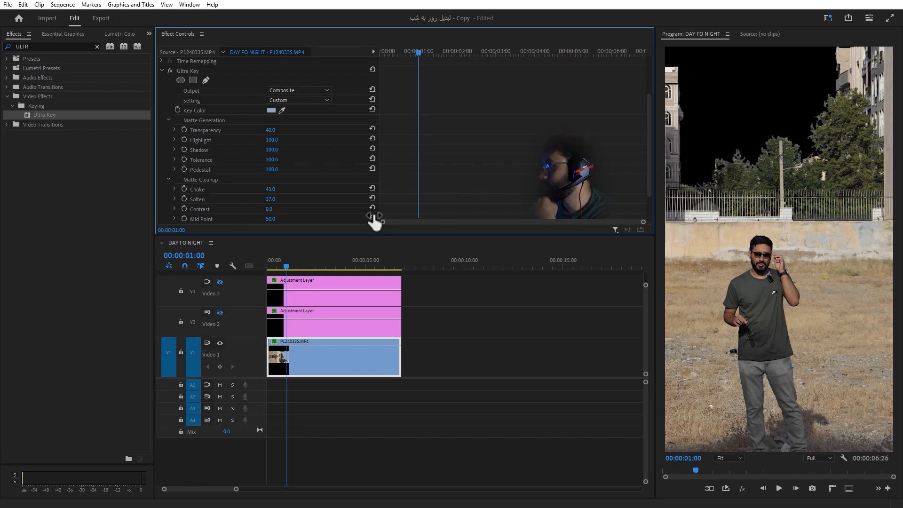
Step: Add a four-point mask to Ultra Key and stretch its corners to cover the frame from the sky down to the fence base
scroll(353, 202, "up", 2)
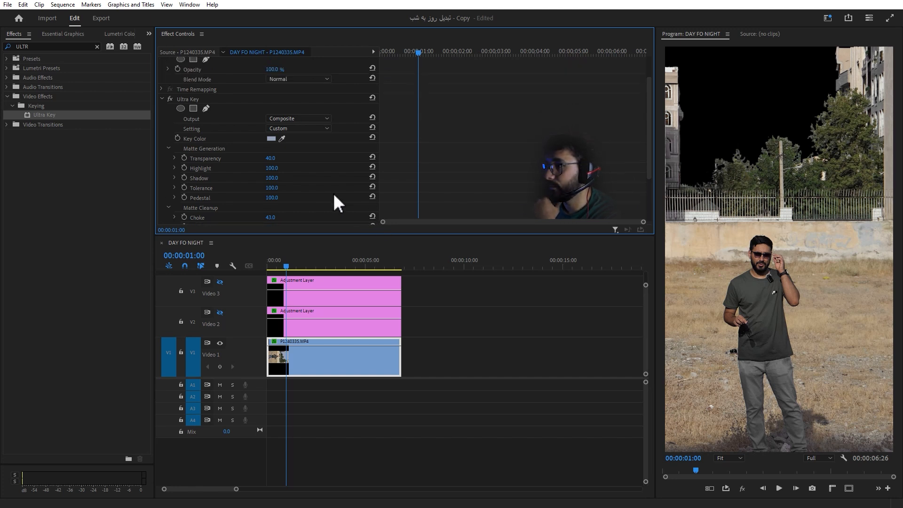
left_click(194, 108)
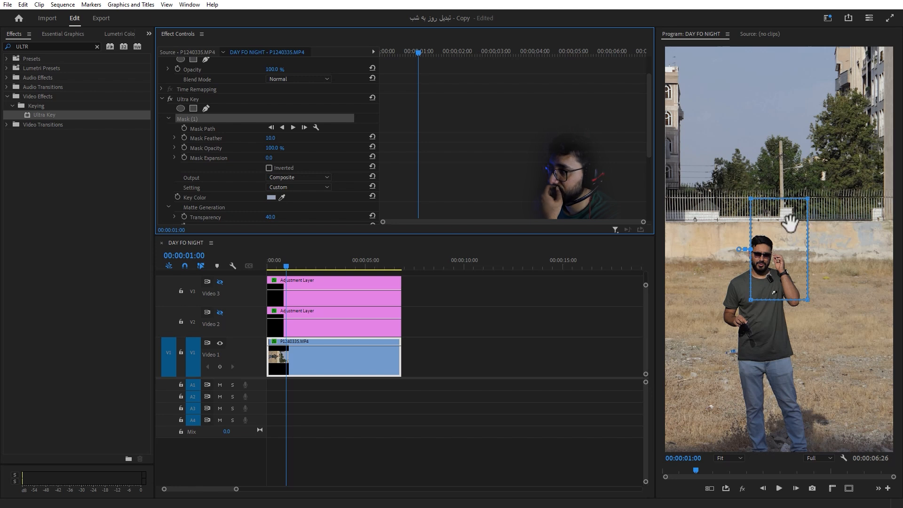
left_click_drag(786, 229, 690, 149)
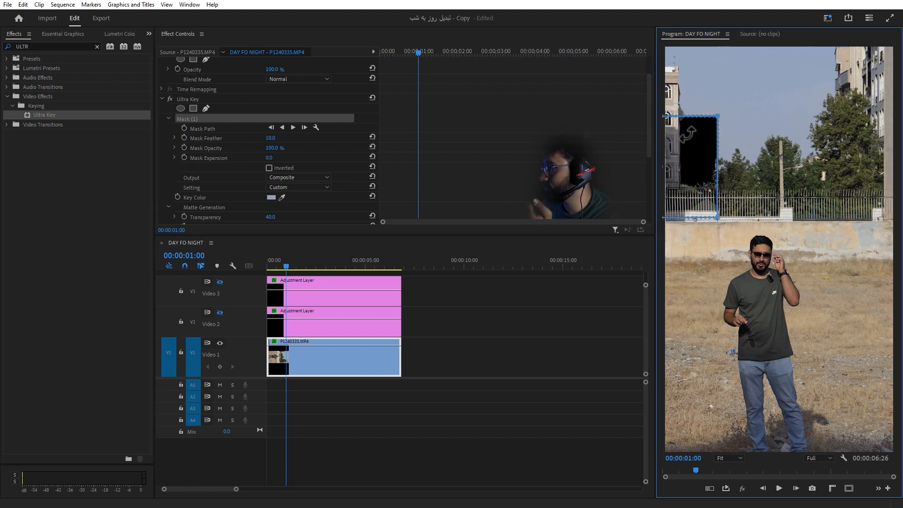
left_click_drag(717, 116, 874, 59)
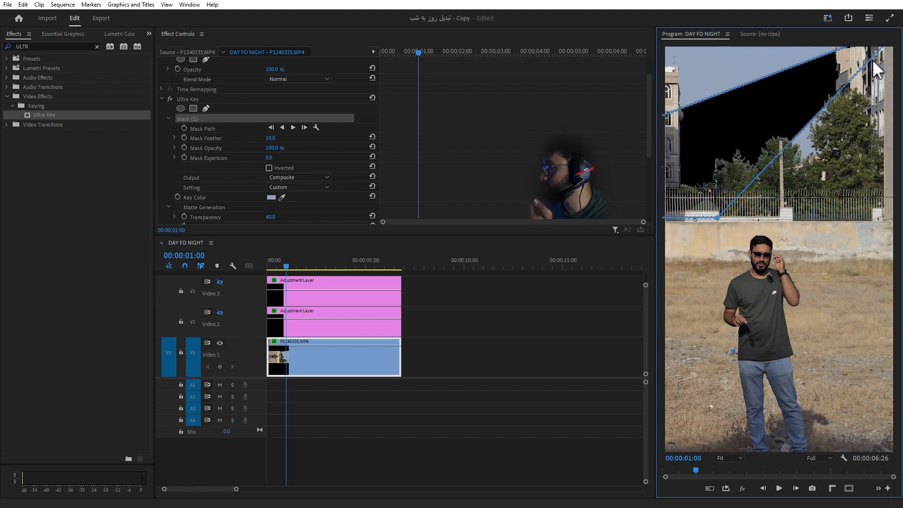
left_click_drag(727, 223, 889, 215)
left_click_drag(663, 115, 636, 64)
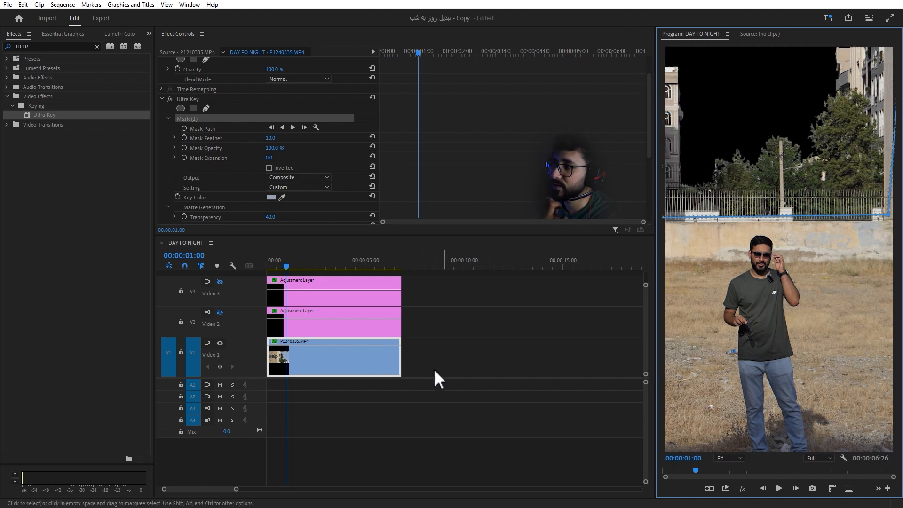
left_click(161, 99)
Step: Select the footage and both adjustment layers and move them together one track up and further along the timeline
left_click_drag(462, 417, 346, 275)
left_click_drag(322, 339, 358, 307)
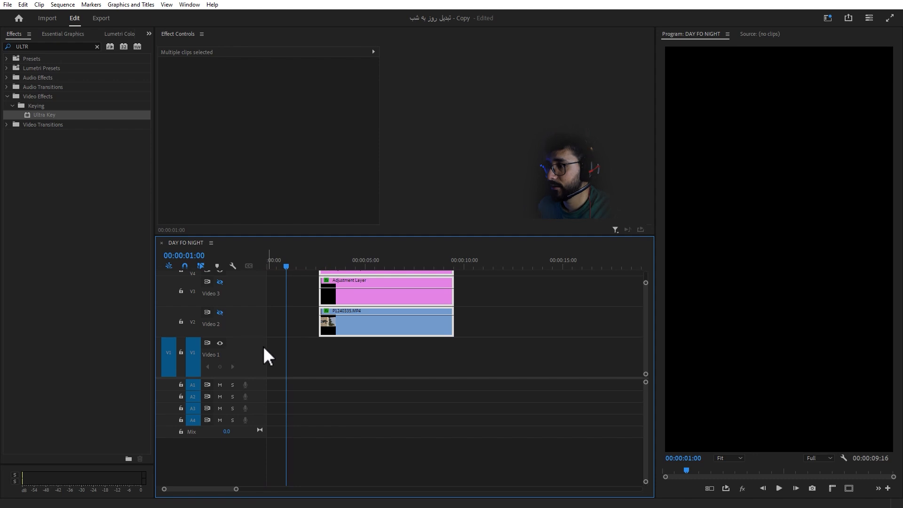
left_click_drag(257, 372, 242, 429)
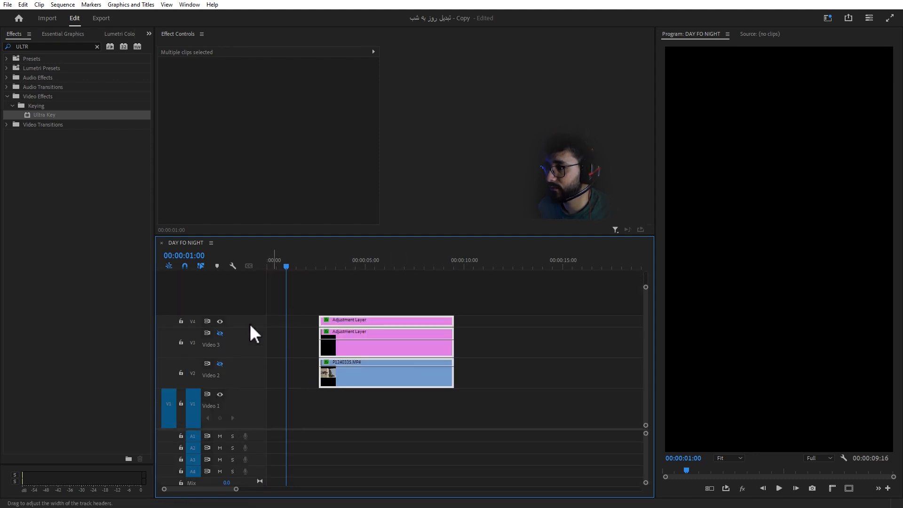
Step: Add the two Pexels night-sky images from the project folder to Video 1, with the footage and adjustment layers stacked from Video 3 upward
left_click(395, 290)
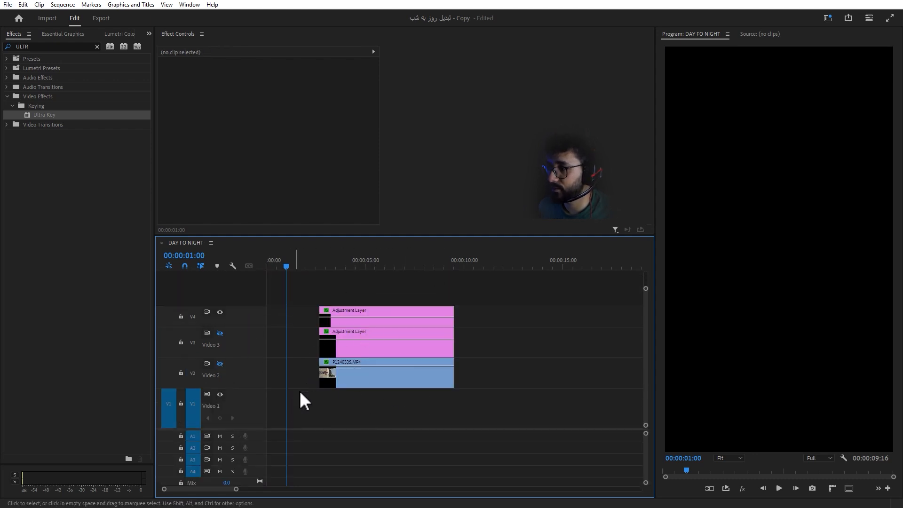
key("alt+Tab")
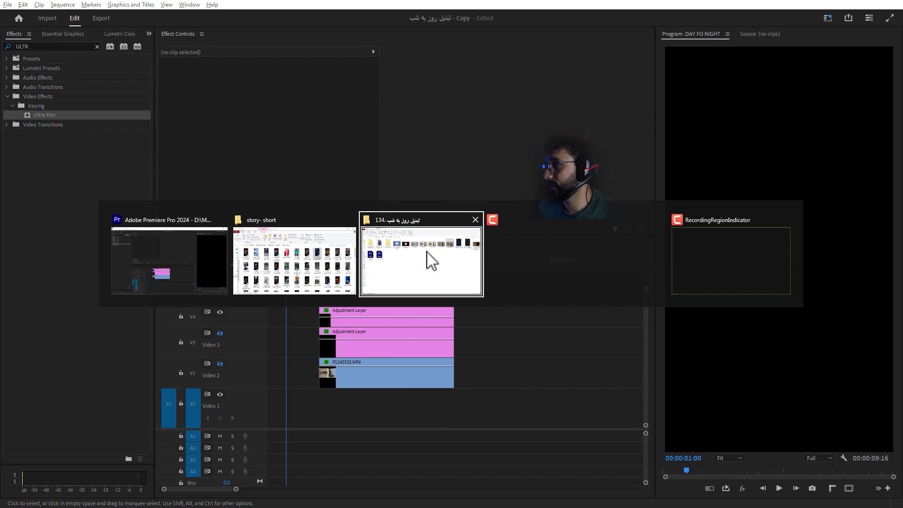
left_click(428, 253)
left_click(452, 244)
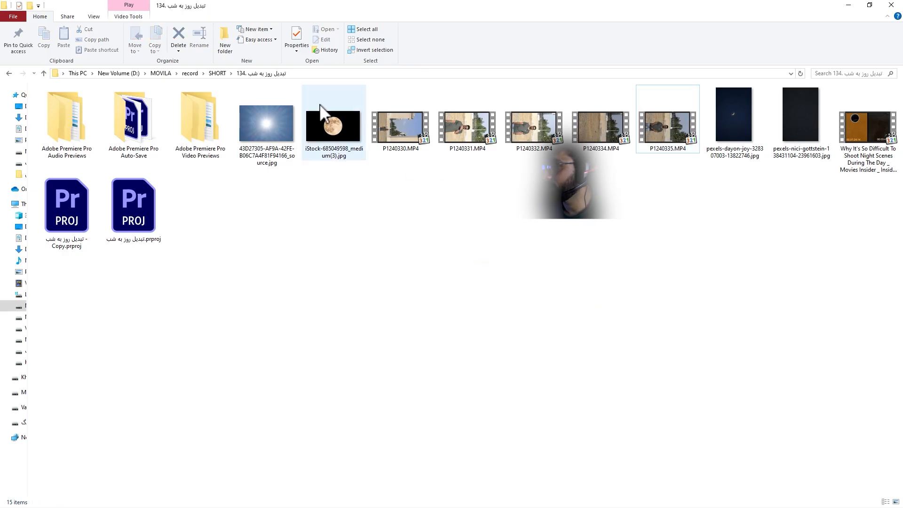
left_click(748, 112)
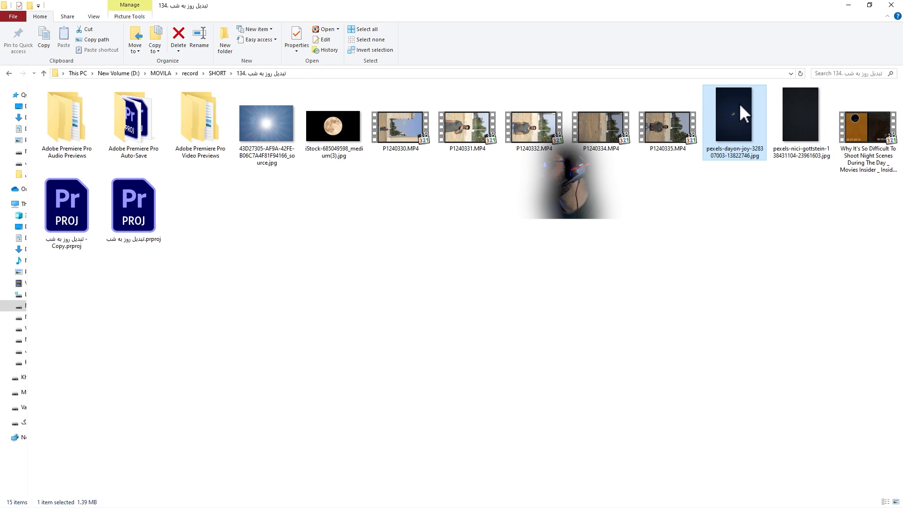
left_click(790, 159, "ctrl")
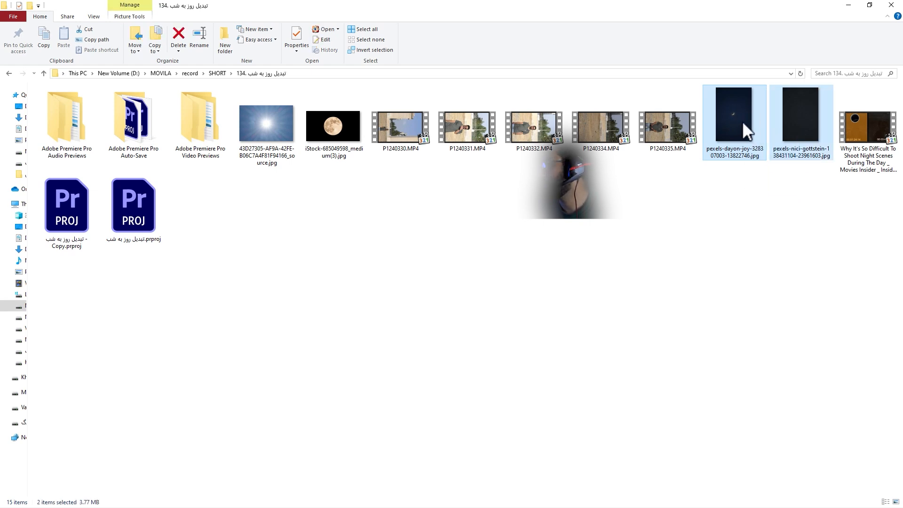
key("alt+Tab")
left_click_drag(727, 158, 403, 411)
left_click_drag(495, 387, 403, 348)
Step: Scale the crescent moon image to 34.6 and position it at 600.1, 180.4 in the keyed-out sky
left_click(446, 408)
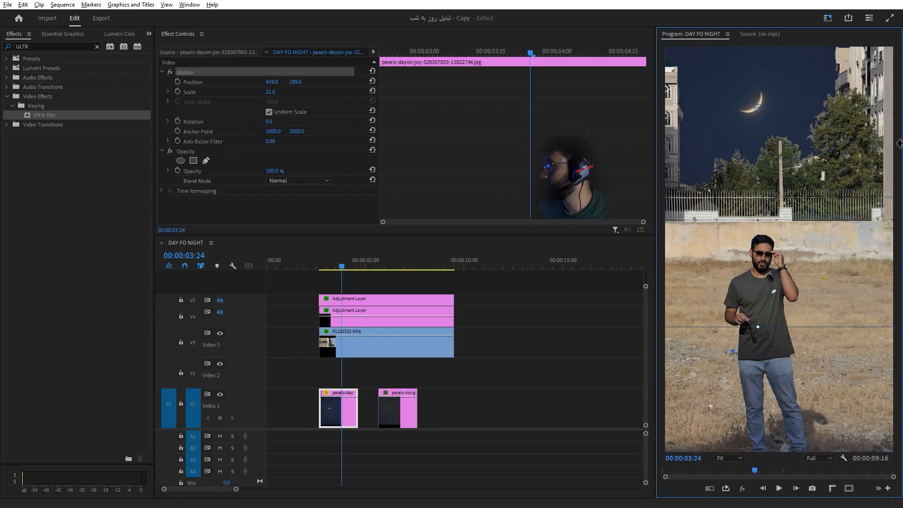
left_click_drag(794, 195, 828, 172)
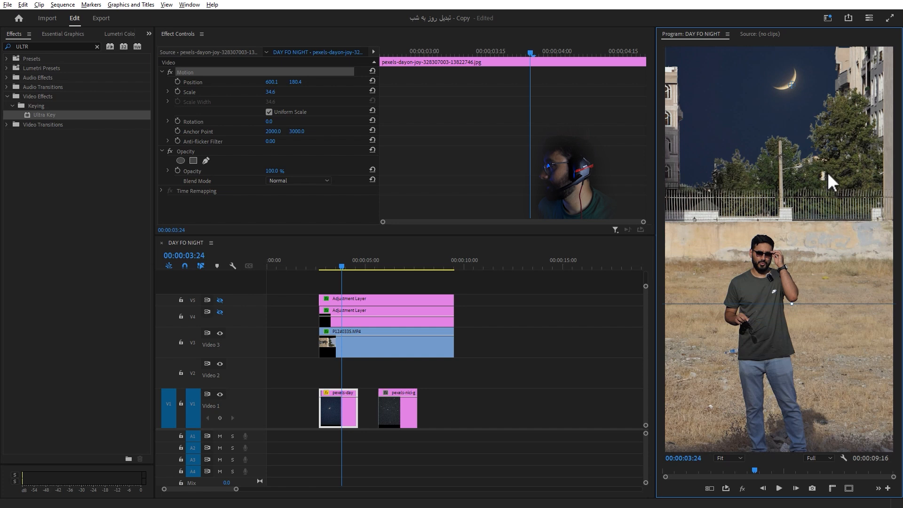
left_click(525, 341)
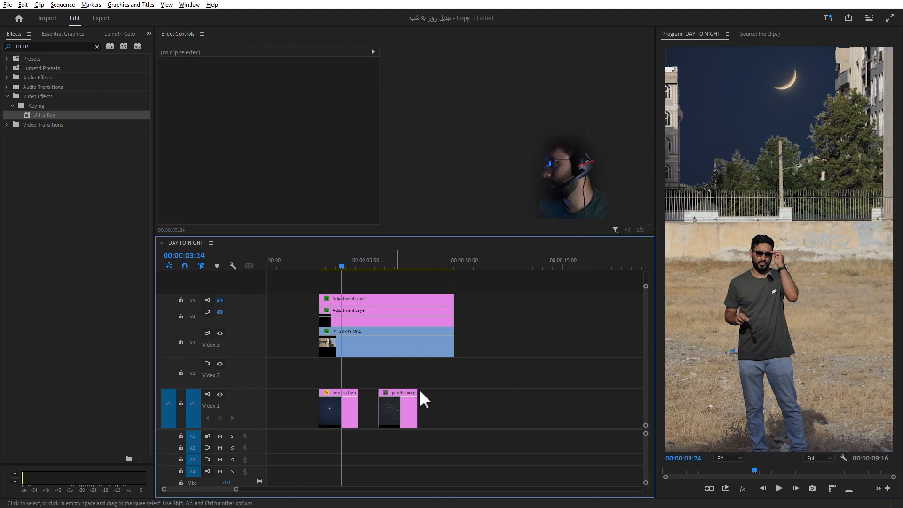
Step: Show both adjustment layer tracks to check the night look over the moon sky, and hide them again
left_click(220, 311)
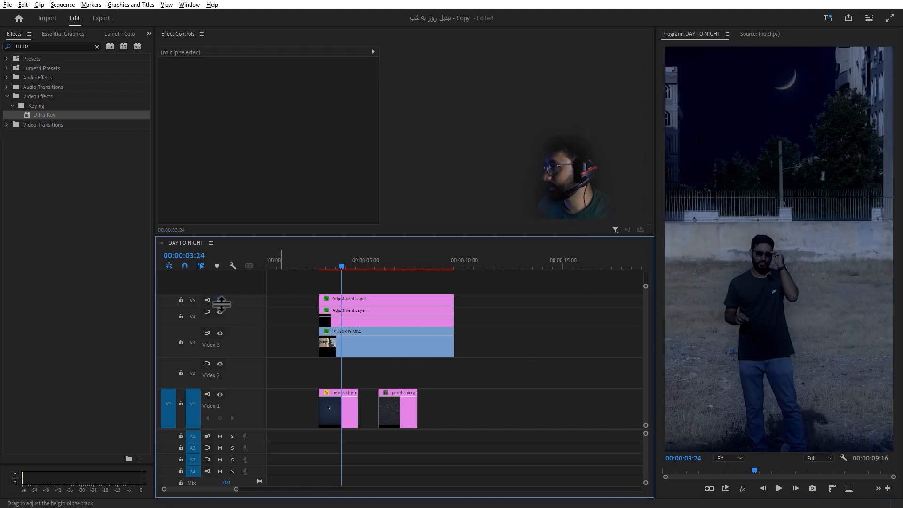
left_click(220, 300)
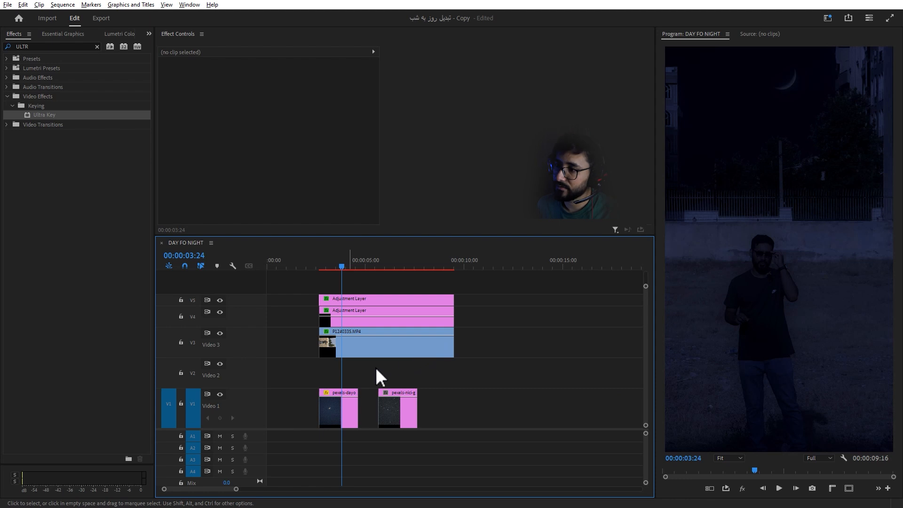
left_click(220, 299)
left_click(220, 312)
left_click(394, 340)
left_click_drag(393, 340, 332, 296)
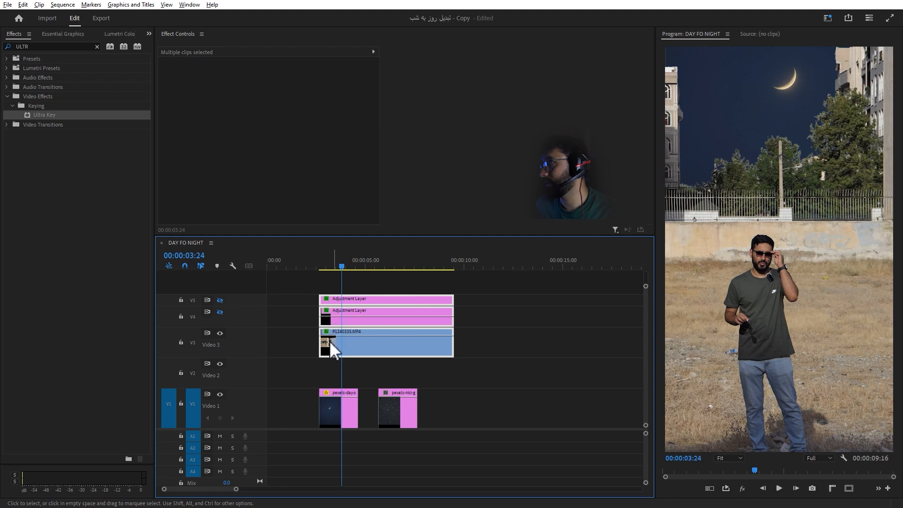
left_click(364, 363)
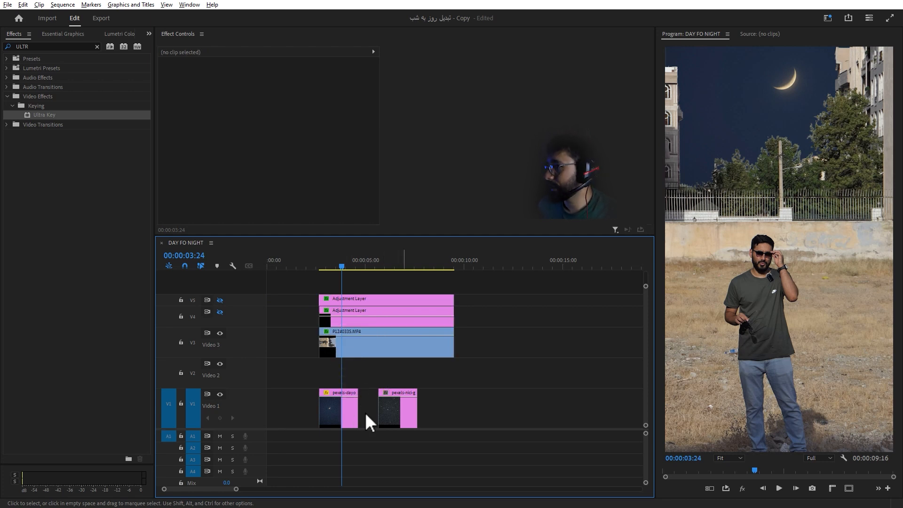
Step: Stack the starfield image on Video 2 directly above the moon image, scale it to 26 and position it at 390.8, 392.0
left_click_drag(397, 412, 339, 378)
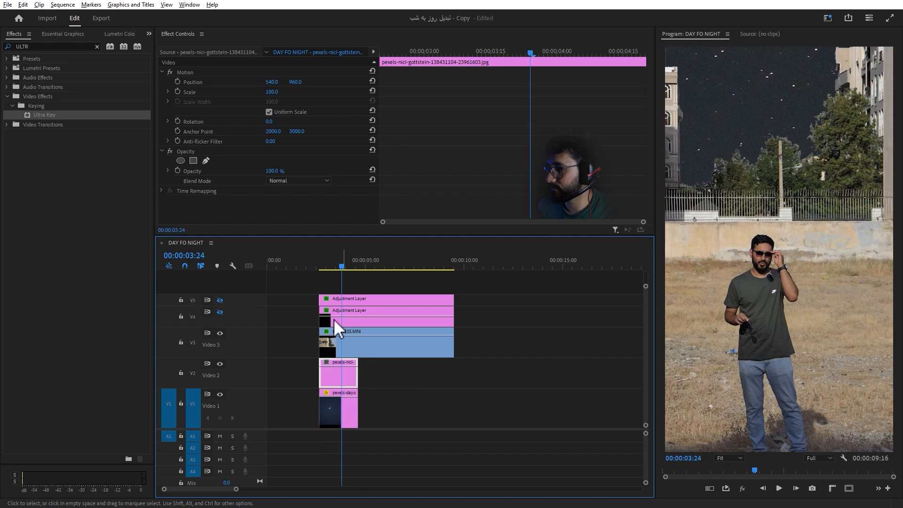
left_click(193, 73)
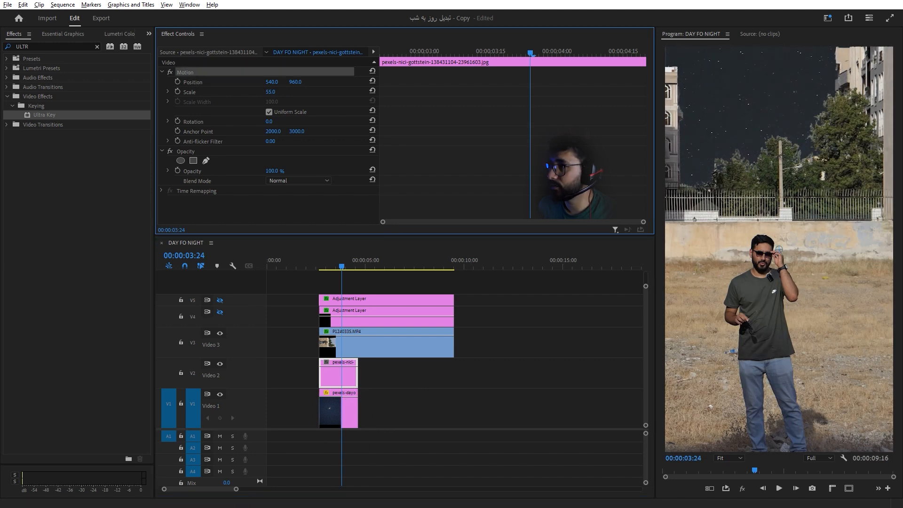
left_click_drag(271, 92, 257, 91)
left_click_drag(781, 205, 750, 85)
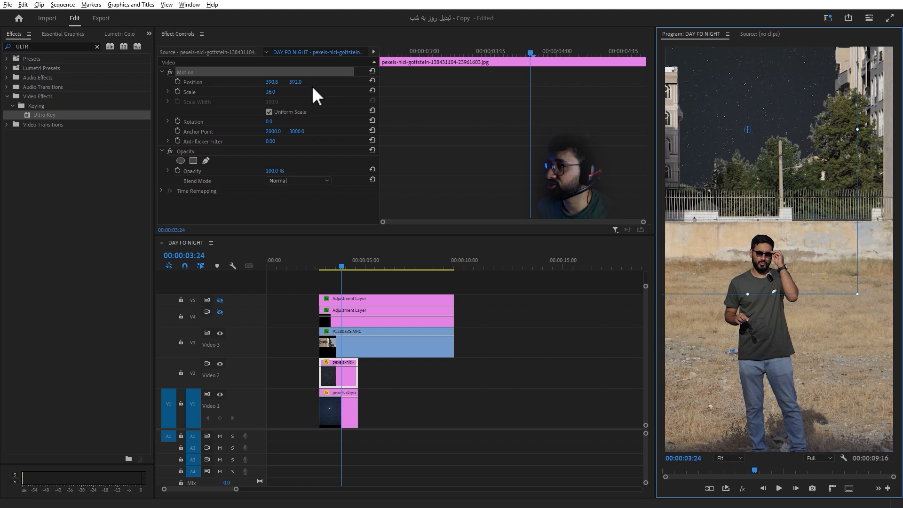
Step: Try the Screen blend mode on the starfield image, and settle on Overlay
left_click(279, 181)
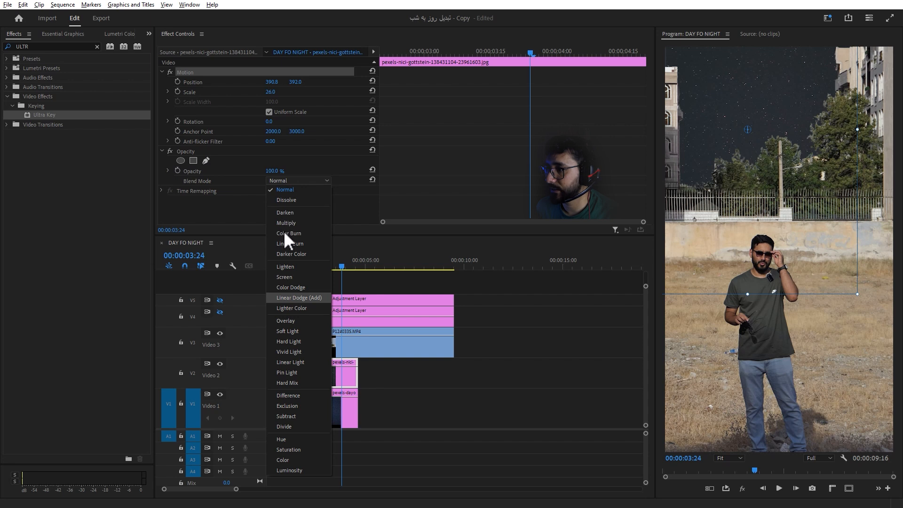
left_click(292, 276)
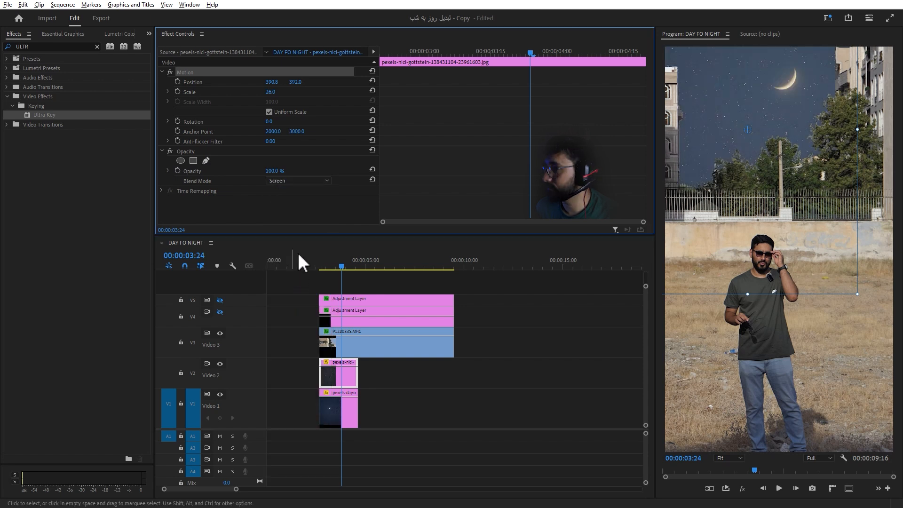
left_click(290, 182)
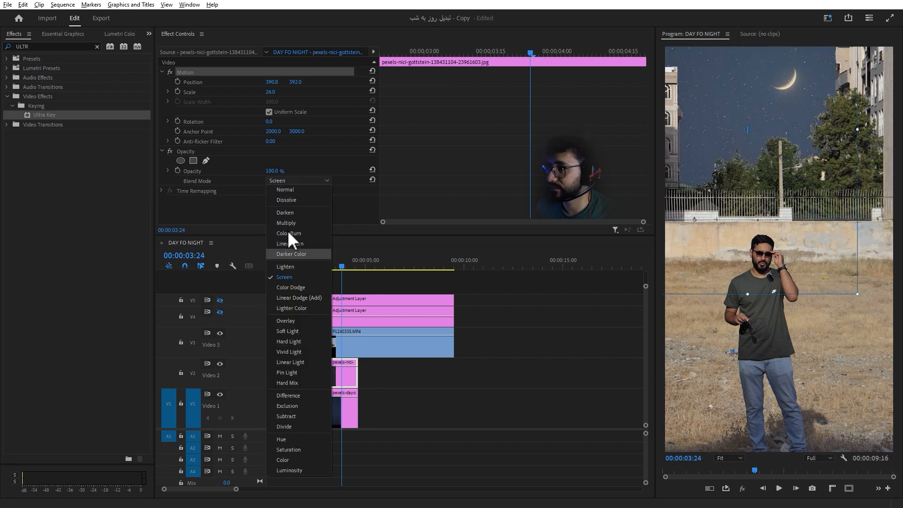
left_click(288, 321)
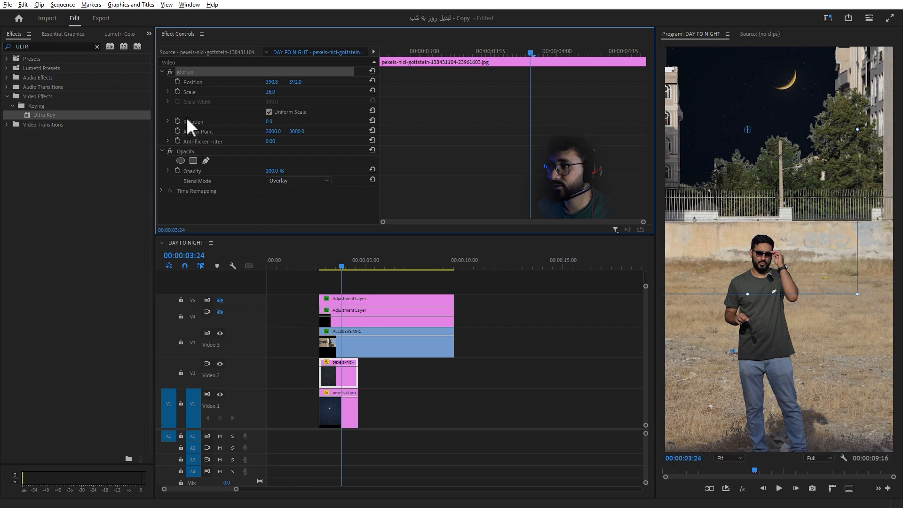
Step: Reposition the starfield to 332.9, 271.7 and extend both sky images to the end of the footage
left_click_drag(810, 101, 799, 80)
left_click_drag(383, 363, 453, 375)
left_click(358, 370)
Step: Keyframe the starfield's horizontal position from 332.9 to 340.9 and rotation from 0 to 7° across the clip, add a negative rotation midway, and preview it
left_click(178, 82)
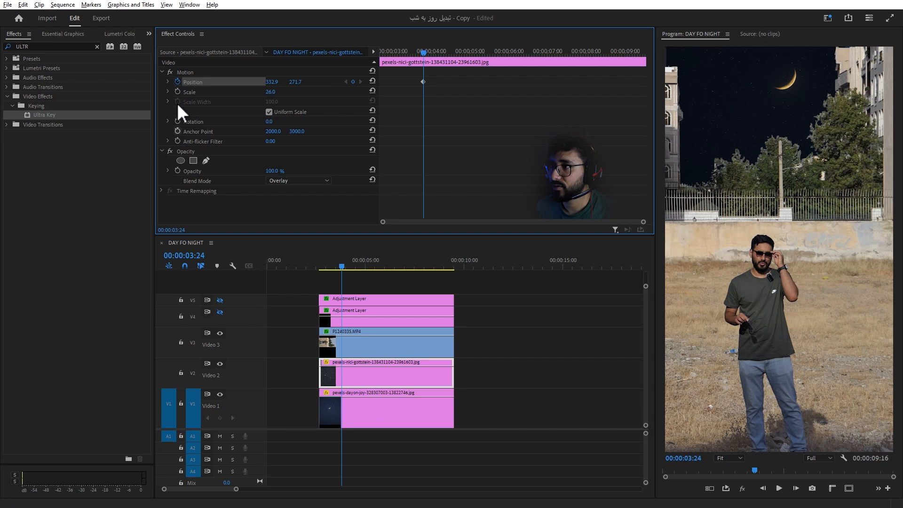
left_click_drag(462, 118, 421, 76)
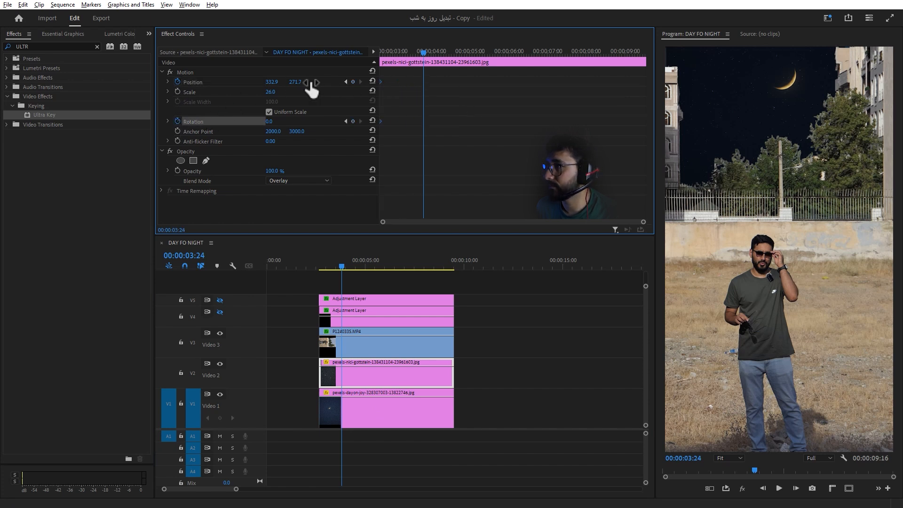
left_click_drag(275, 82, 278, 82)
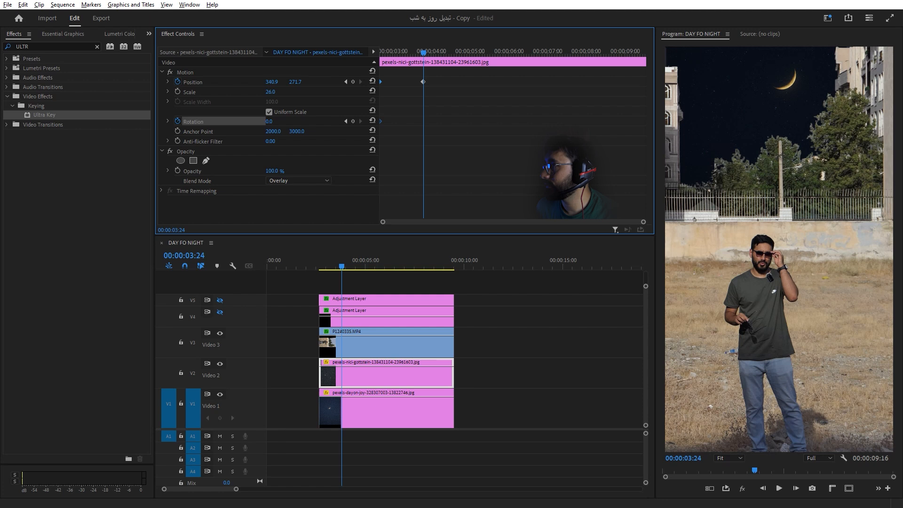
left_click_drag(271, 121, 274, 121)
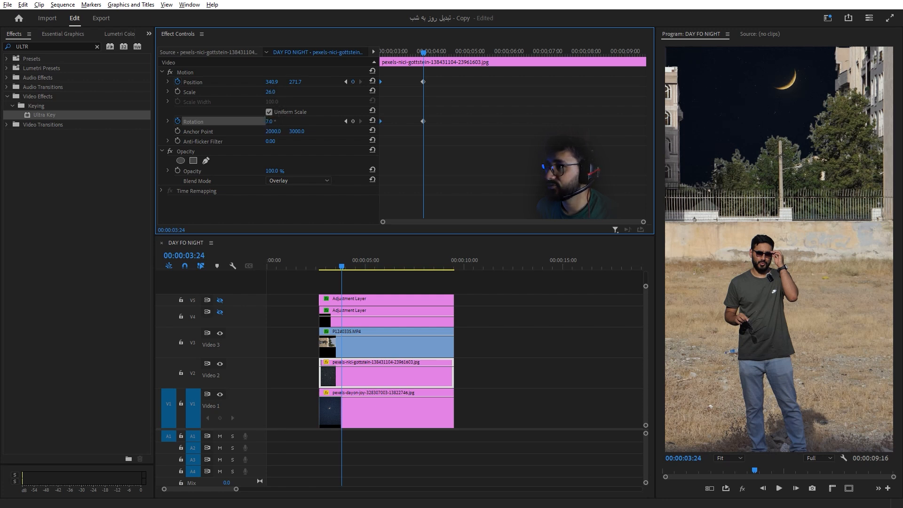
left_click_drag(459, 149, 421, 75)
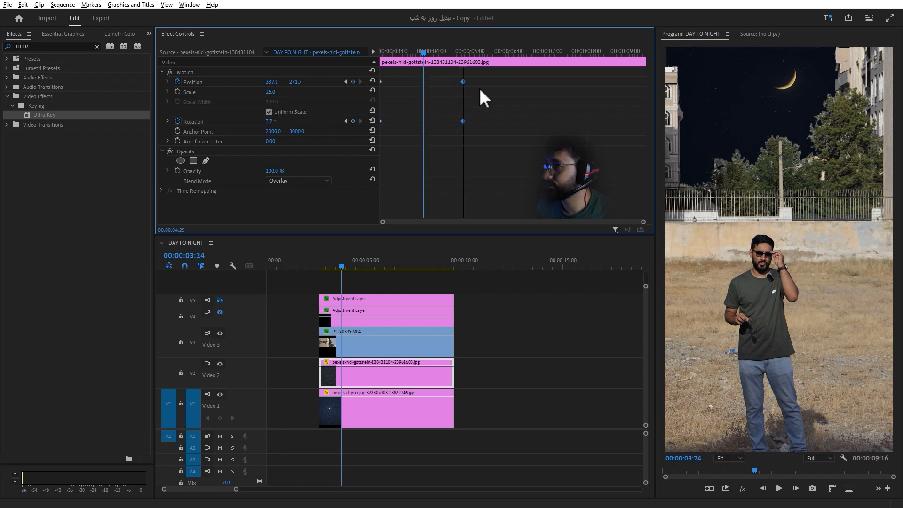
left_click_drag(272, 121, 269, 122)
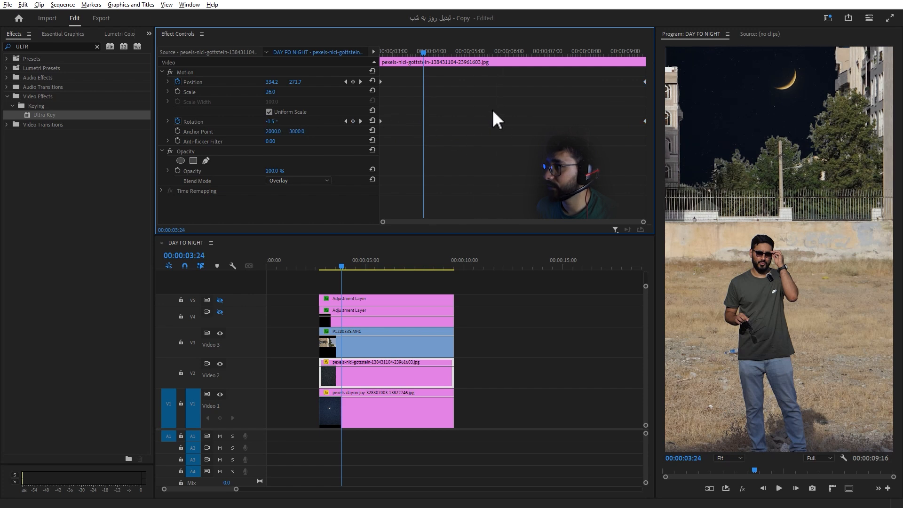
key("space")
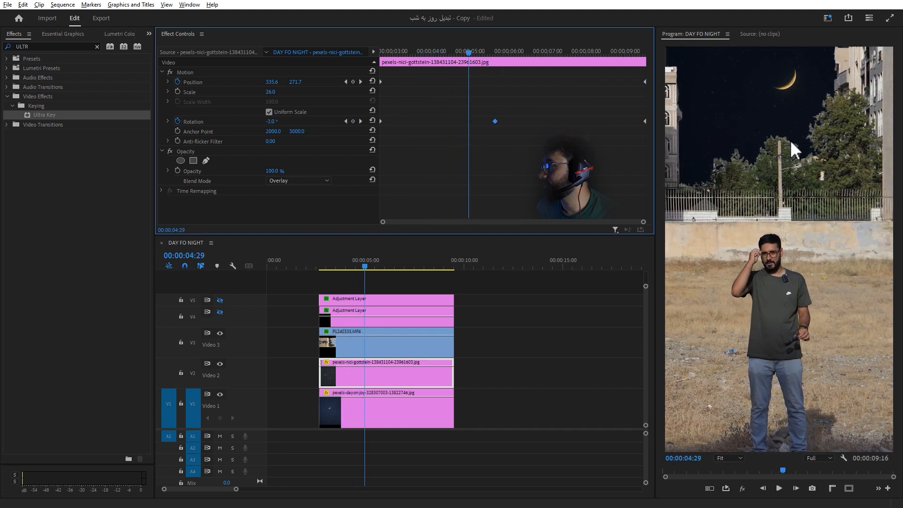
key("space")
key("space")
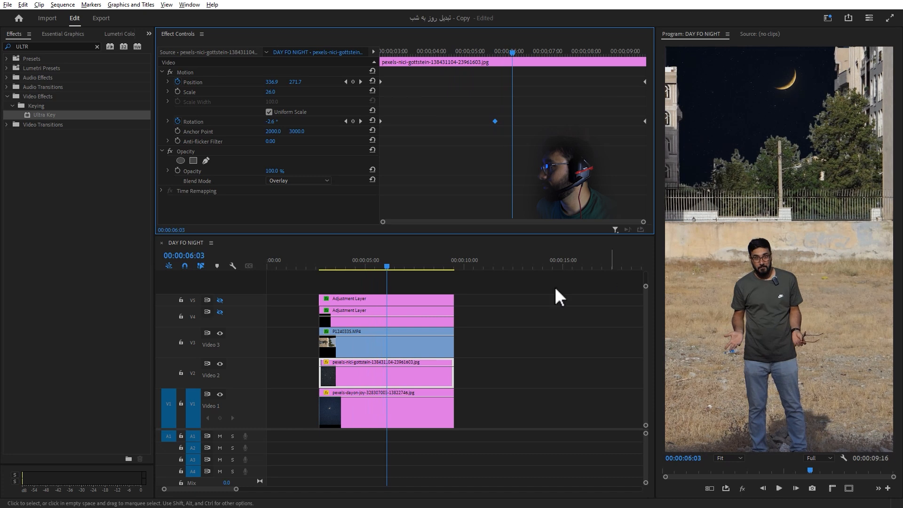
left_click_drag(360, 261, 365, 296)
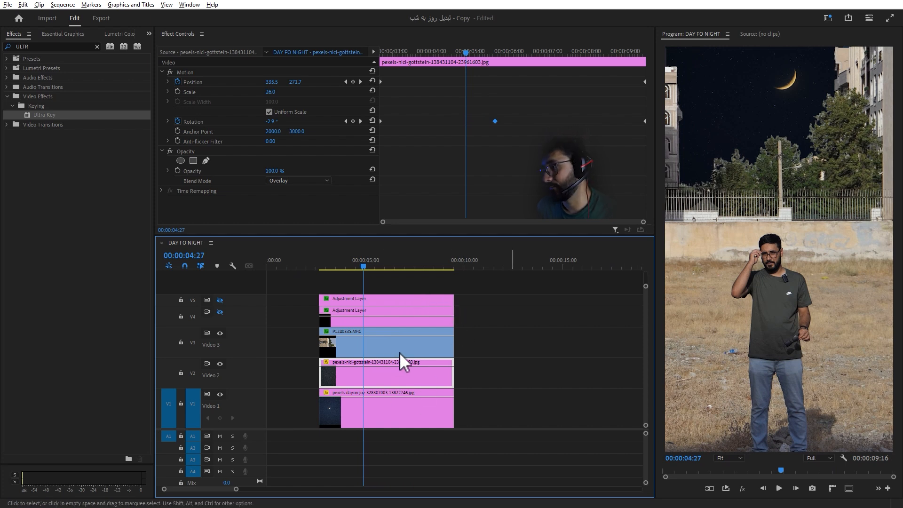
Step: Turn both adjustment layer tracks back on and preview the darkened scene around 00:00:05:25
left_click(220, 300)
left_click(219, 312)
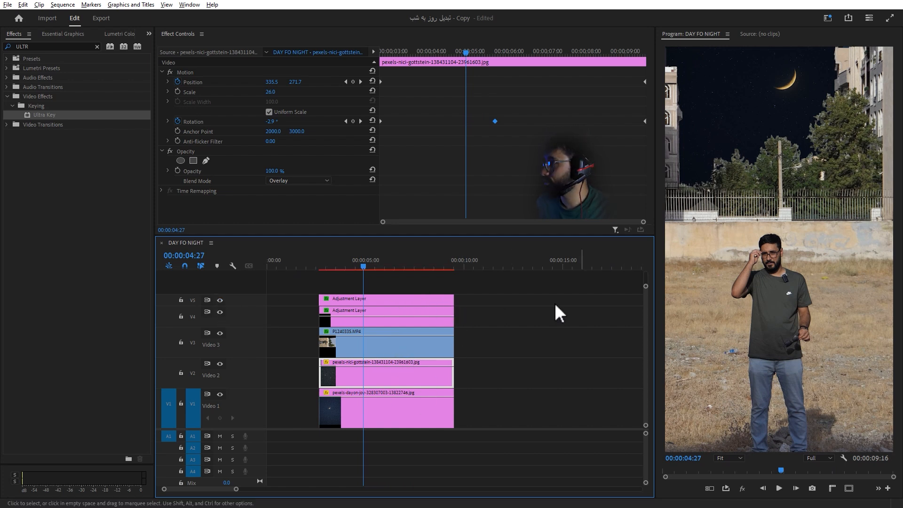
left_click_drag(369, 261, 367, 287)
left_click(426, 284)
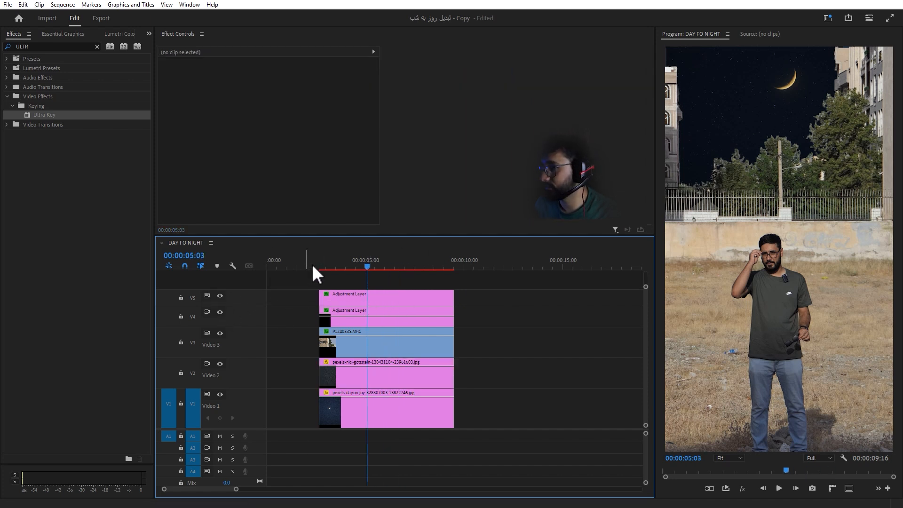
left_click(382, 266)
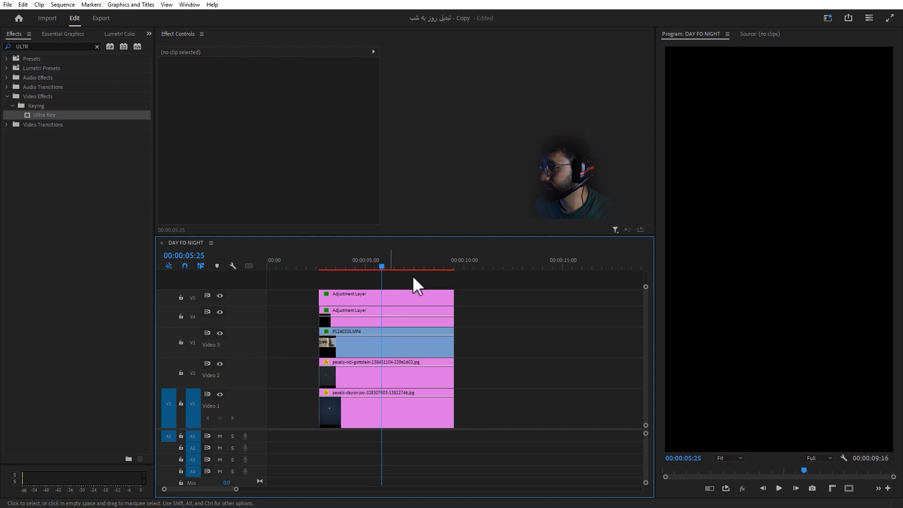
Step: Nest the footage and both adjustment layers together into one sequence under the default name
left_click_drag(485, 348, 348, 294)
right_click(349, 294)
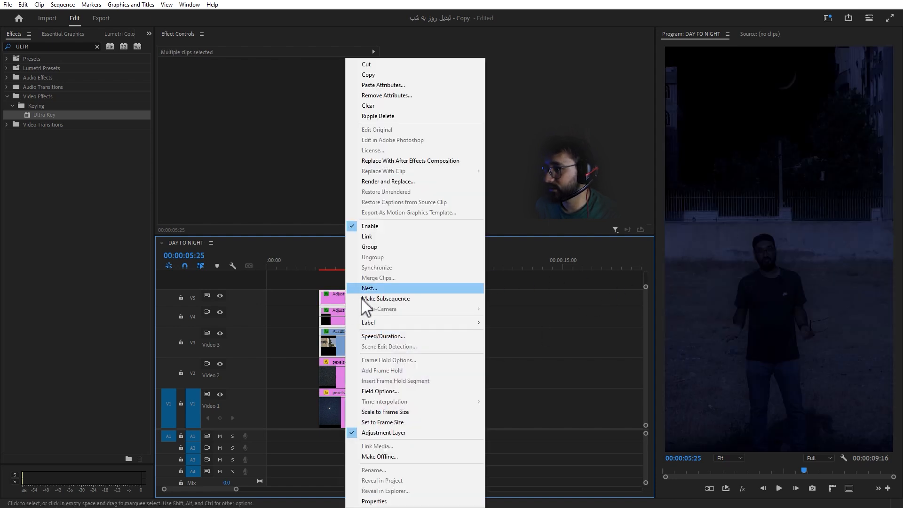
left_click(372, 288)
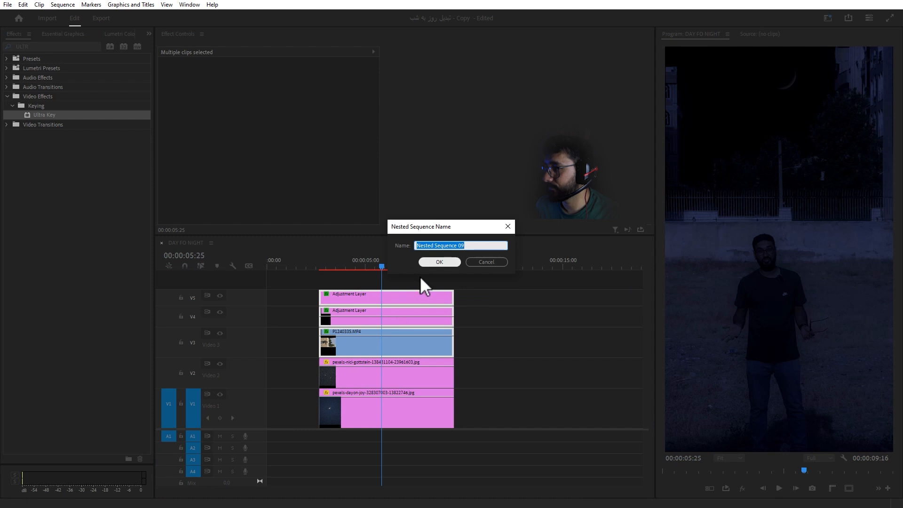
left_click(438, 263)
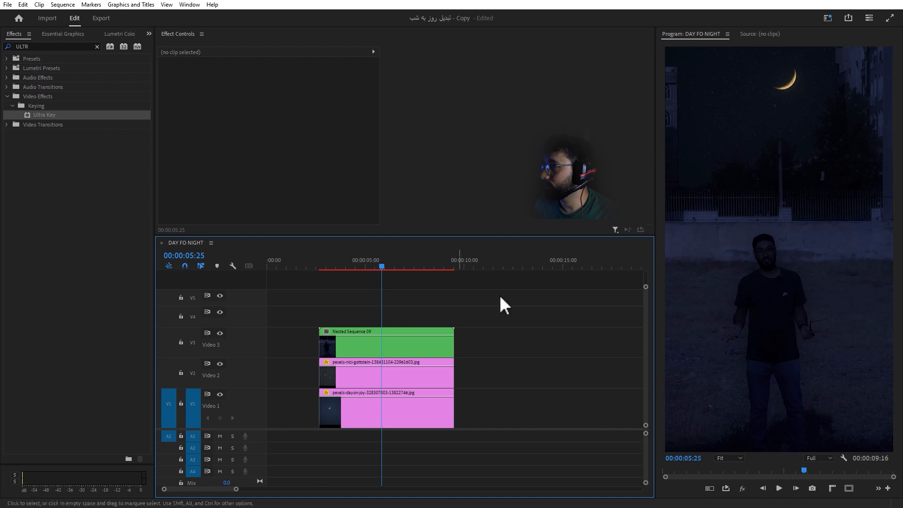
Step: Lower the moon image's opacity to 74.6% and the starfield's to 59%, and check the dimmed sky around 00:00:04:11
left_click(346, 397)
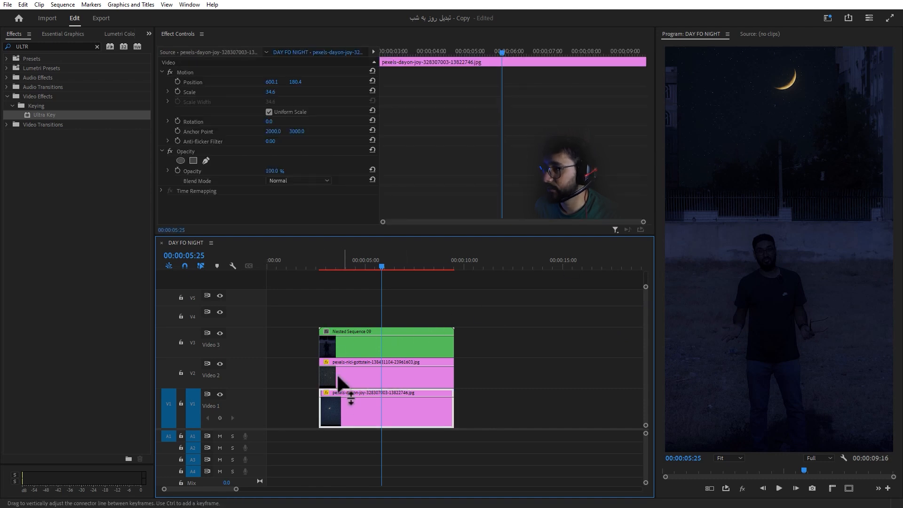
left_click_drag(348, 398, 347, 401)
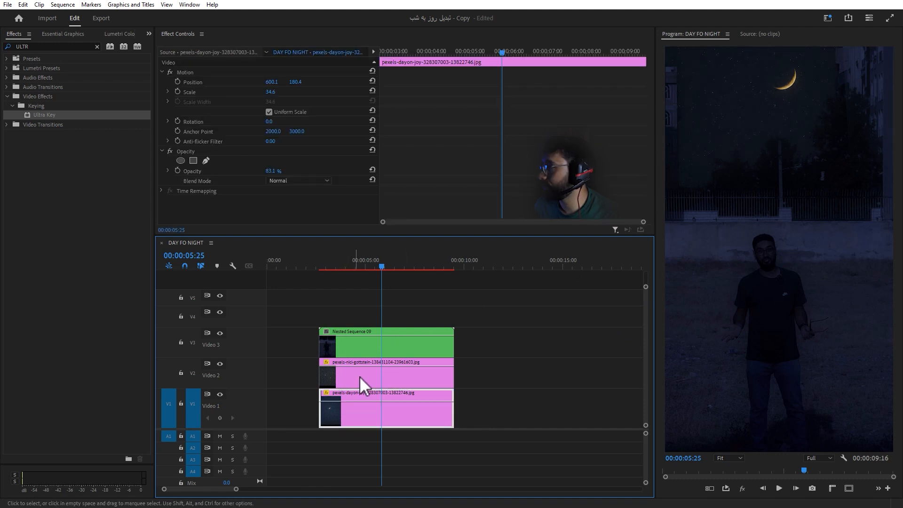
left_click_drag(363, 366, 355, 410)
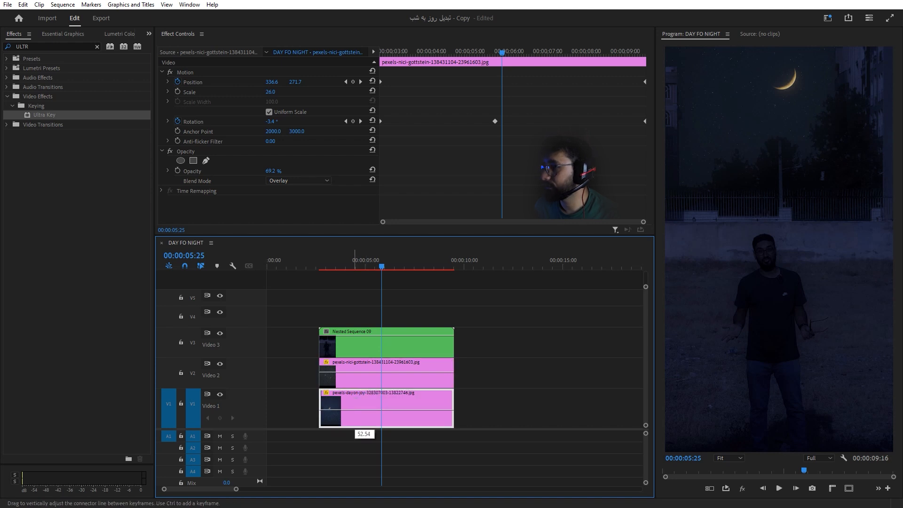
left_click_drag(359, 372, 360, 375)
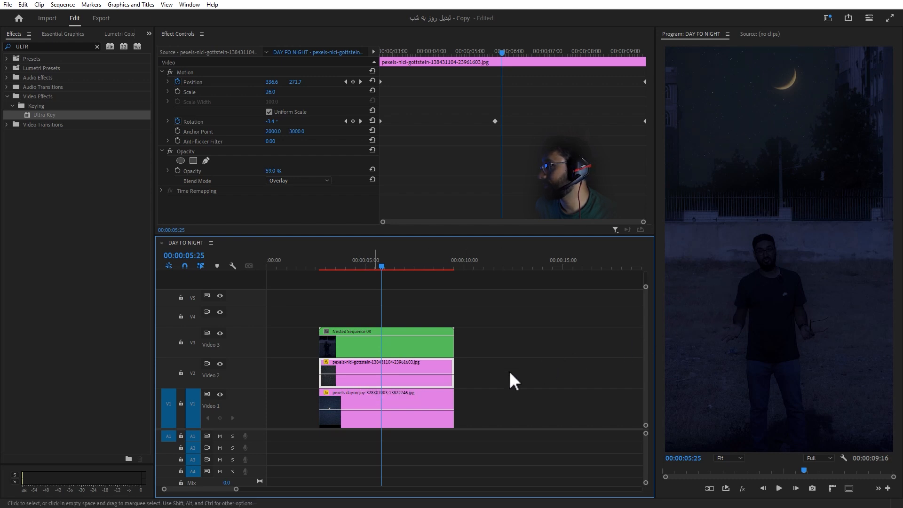
left_click(372, 407)
left_click_drag(373, 408, 373, 404)
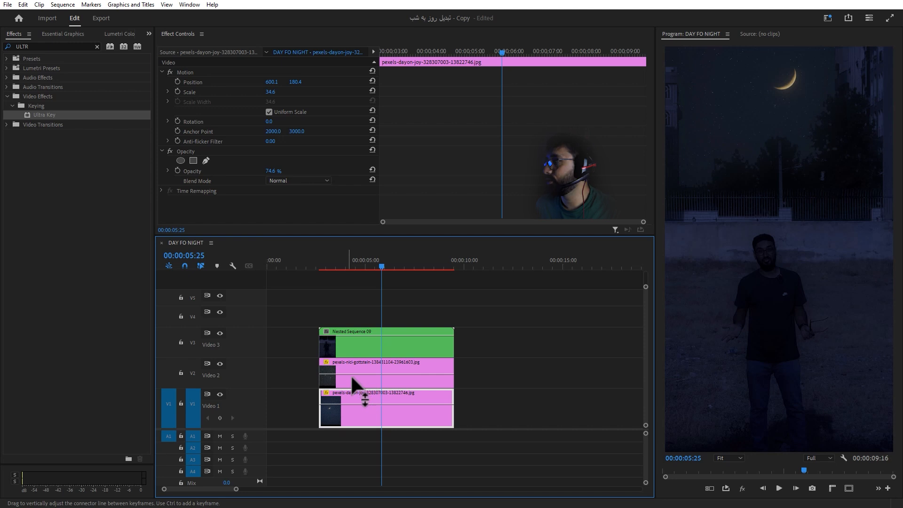
mouse_move(348, 264)
left_mouse_down()
mouse_move(357, 261)
mouse_move(355, 268)
left_mouse_up()
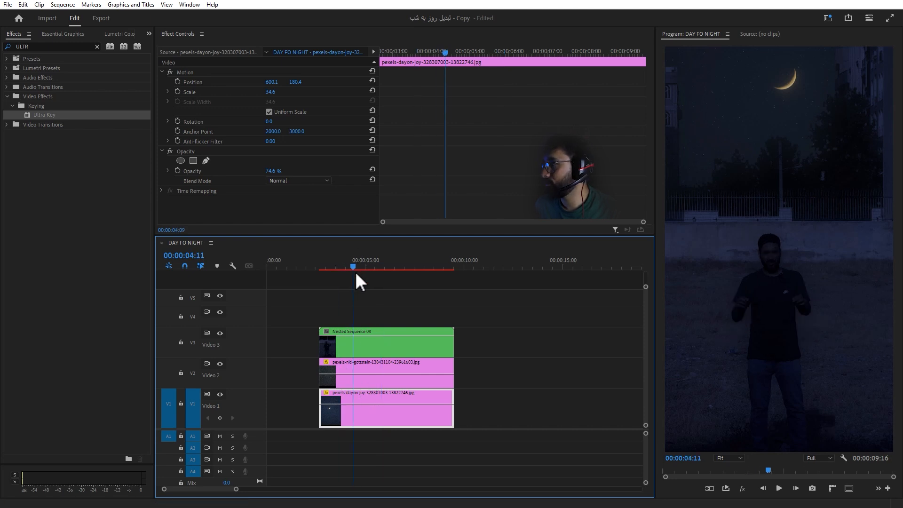
Step: Open Nested Sequence 09, hide both adjustment layer tracks and scrub through the original footage from the start
double_click(363, 343)
left_click(291, 261)
left_click(220, 335)
left_click(220, 324)
key("Home")
left_click_drag(296, 264, 346, 320)
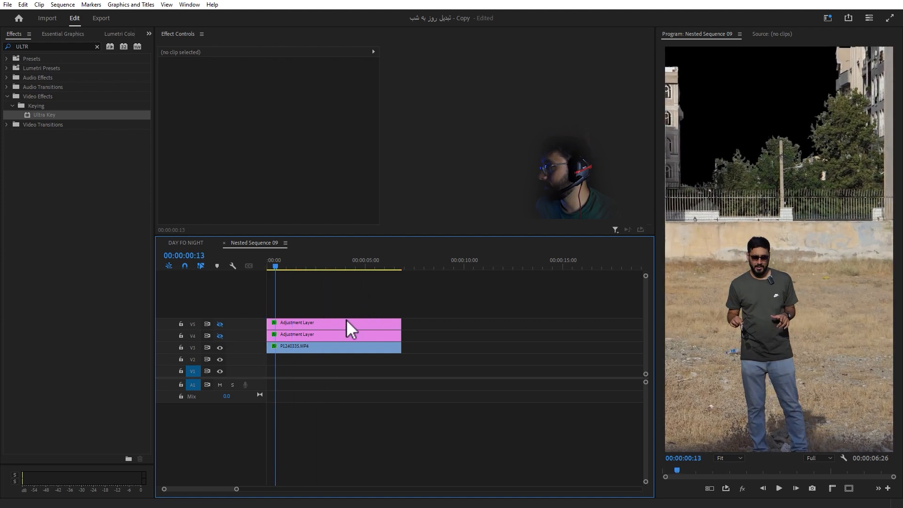
Step: Find the Warp Stabilizer effect and apply it to the P1240335.MP4 clip with smooth motion at 50% smoothness
left_click(300, 347)
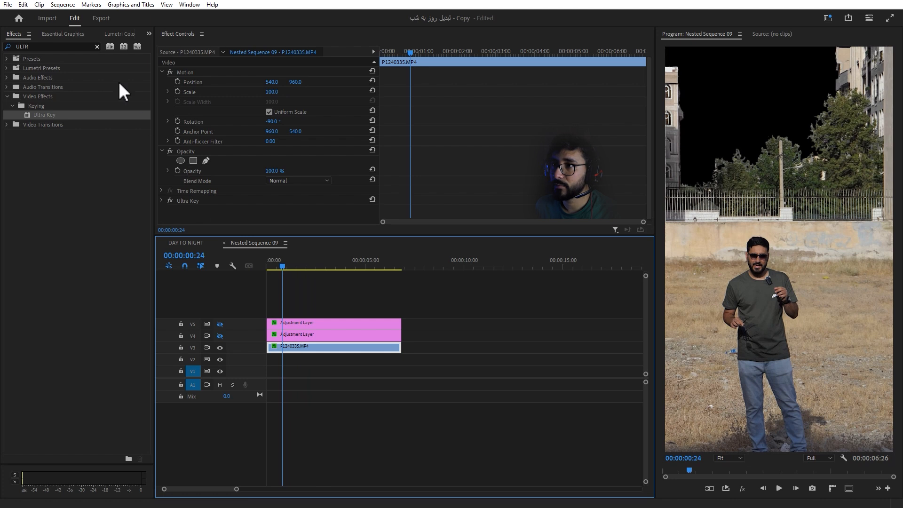
left_click(95, 47)
type("WAR")
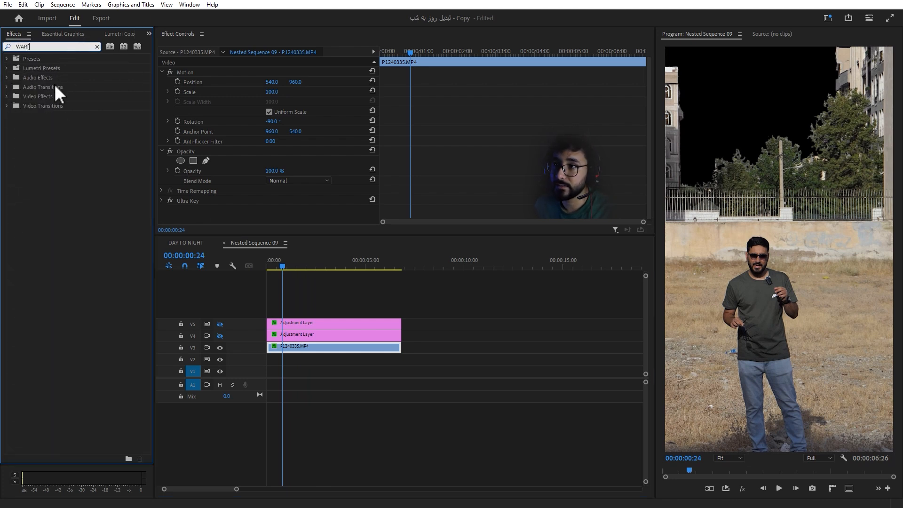
type("P ST")
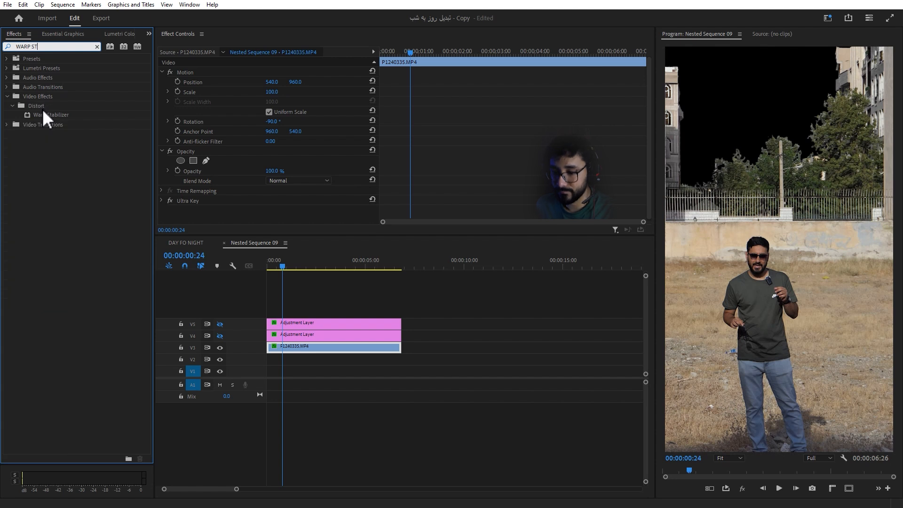
left_click_drag(44, 114, 301, 348)
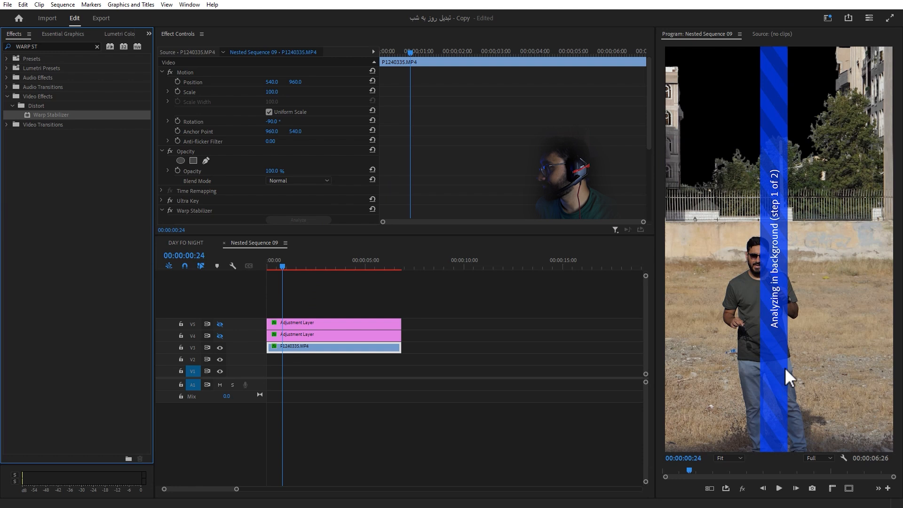
scroll(481, 193, "down", 5)
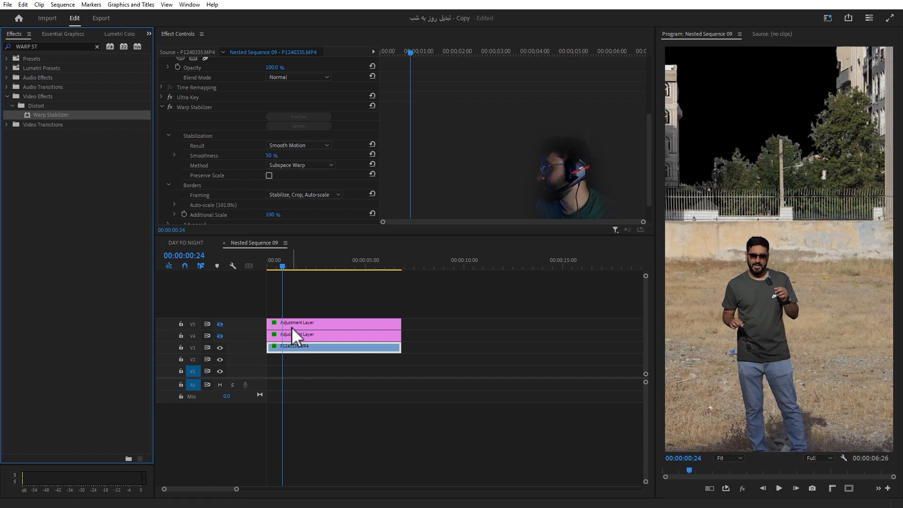
Step: Return to the start of the nested sequence and turn both adjustment layer tracks back on
left_click_drag(283, 263, 258, 378)
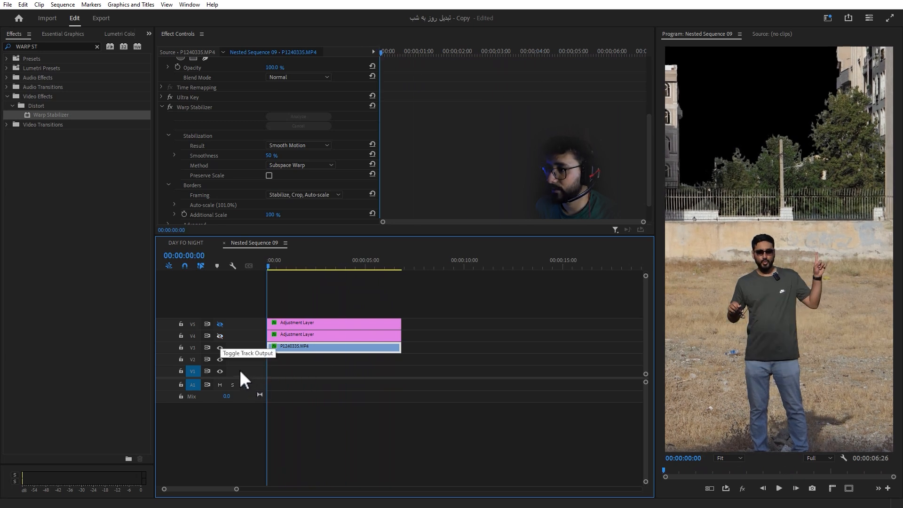
left_click(219, 336)
left_click(219, 324)
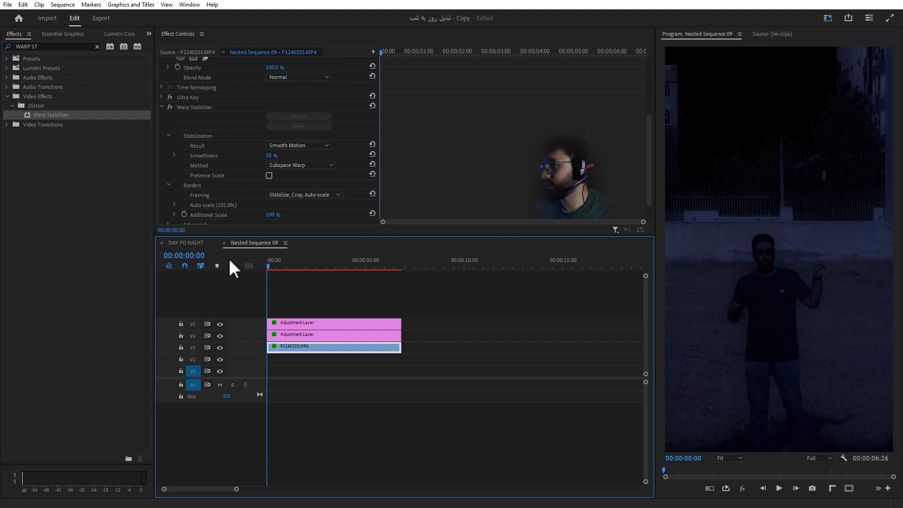
Step: Switch back to the DAY FO NIGHT sequence, deselect the clips and scrub the stabilized composite, ending at its first frame
left_click(200, 245)
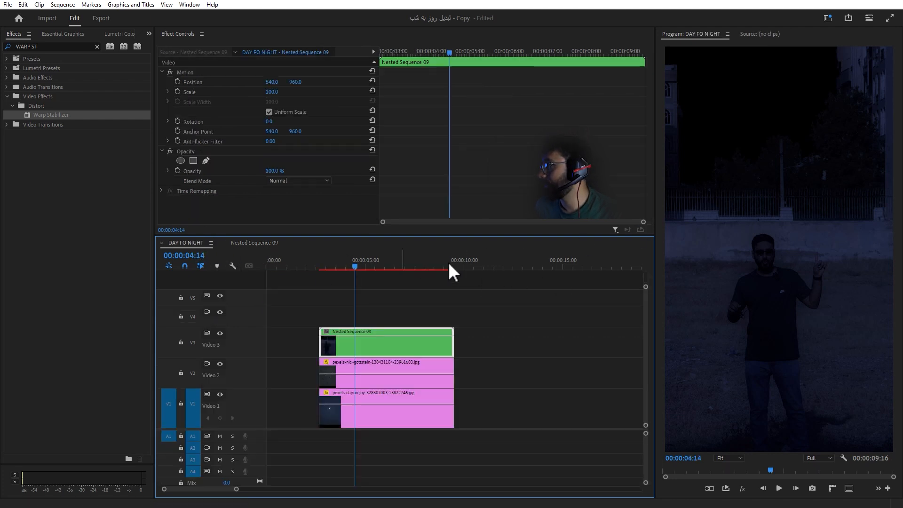
left_click(484, 294)
left_click(347, 267)
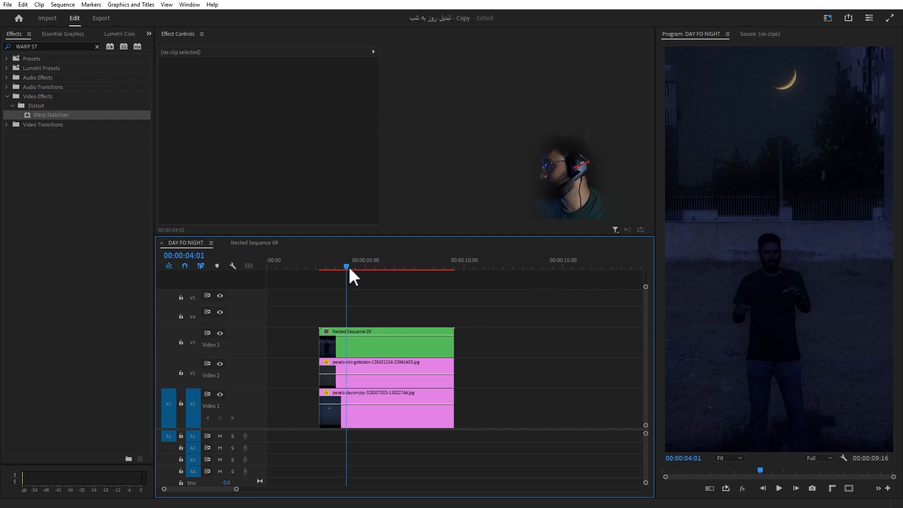
left_click_drag(373, 267, 378, 275)
key("Up")
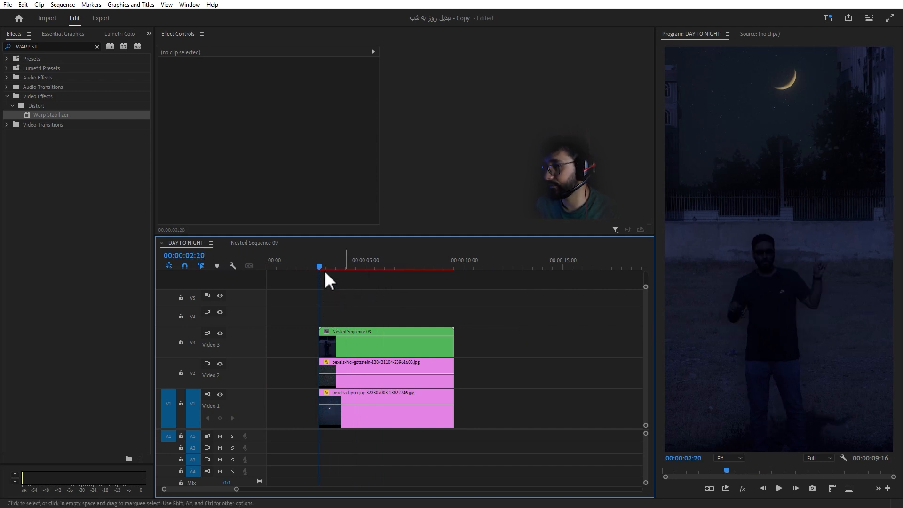
Step: Go back into Nested Sequence 09 and render its preview files
left_click(257, 242)
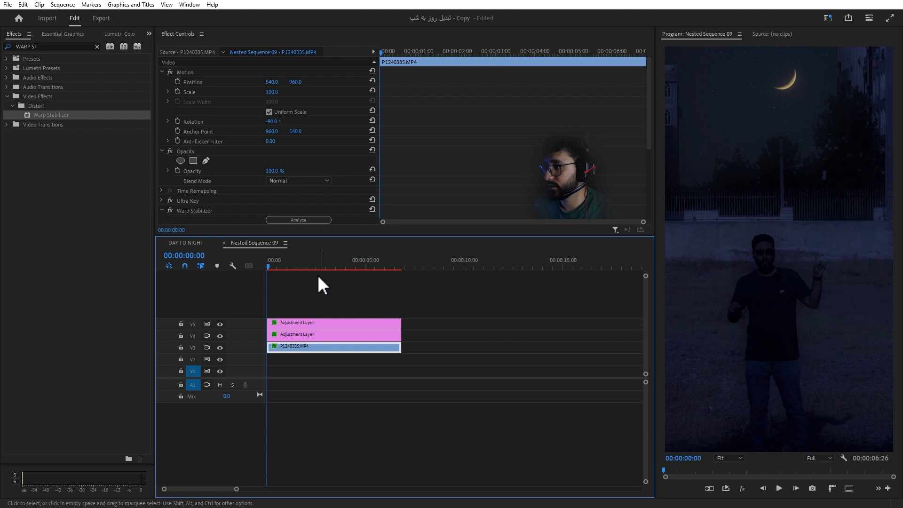
key("Return")
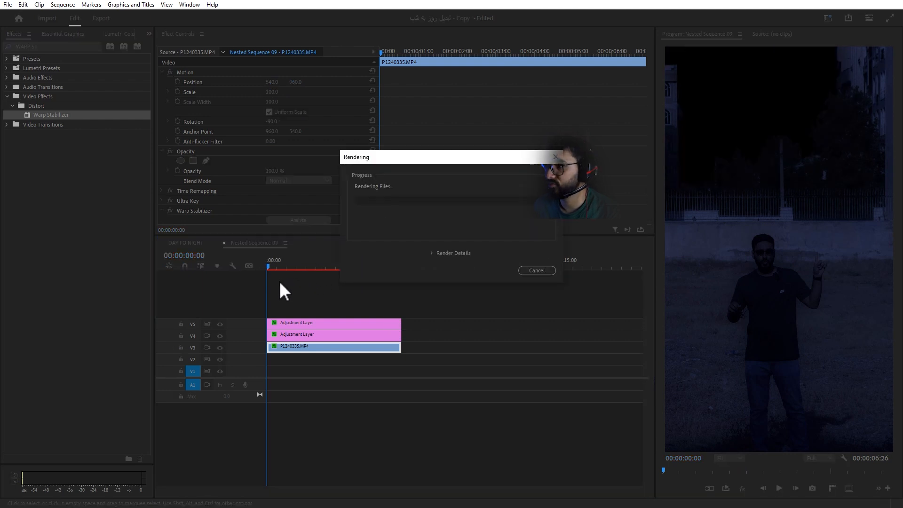